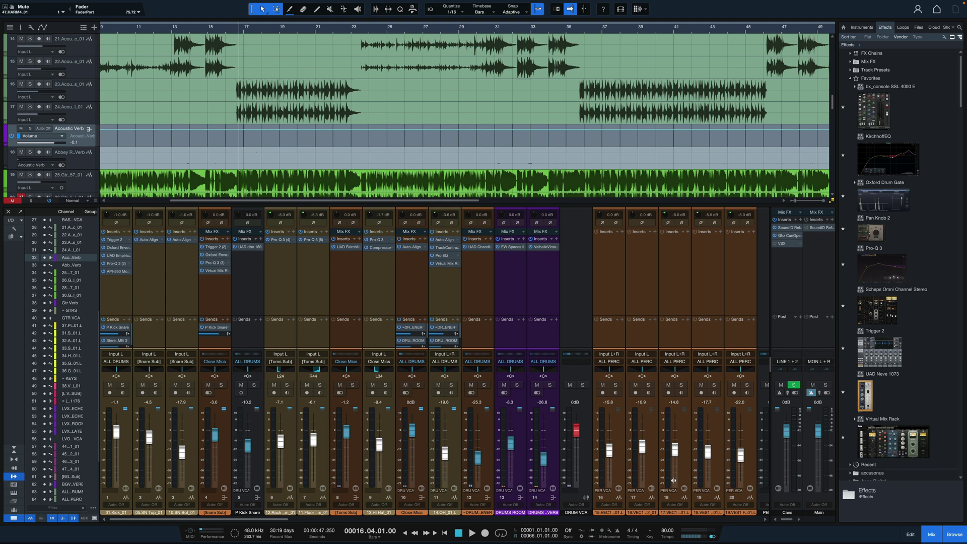
In Edit Customization, hide the toolbar items from Control Link through Cursor follows Edit position
{"action": "left_click", "coordinate": [204, 4]}
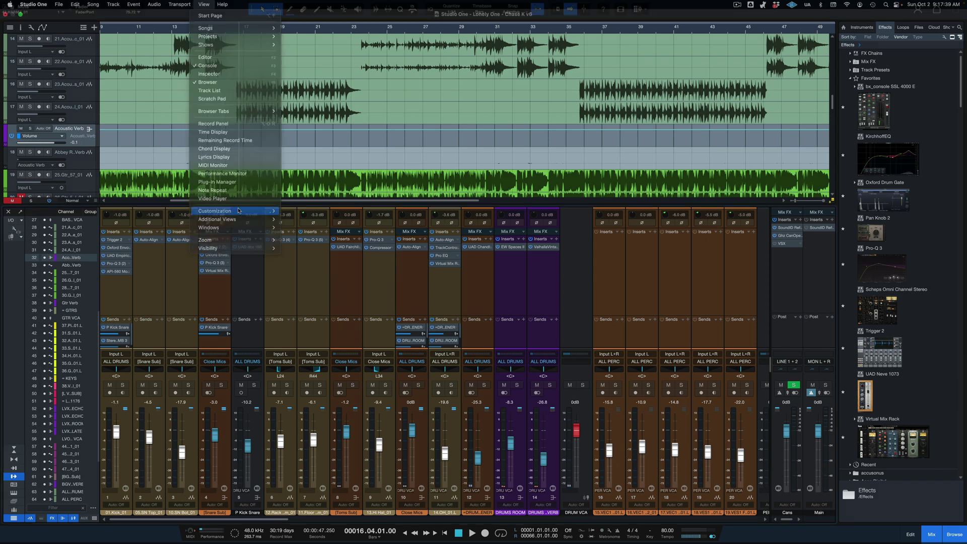
{"action": "mouse_move", "coordinate": [226, 211]}
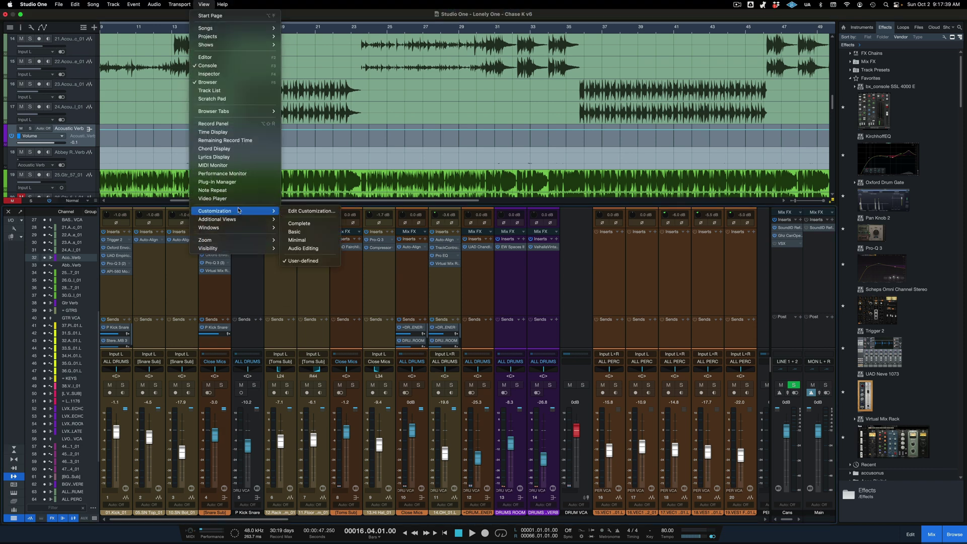
{"action": "left_click", "coordinate": [310, 212]}
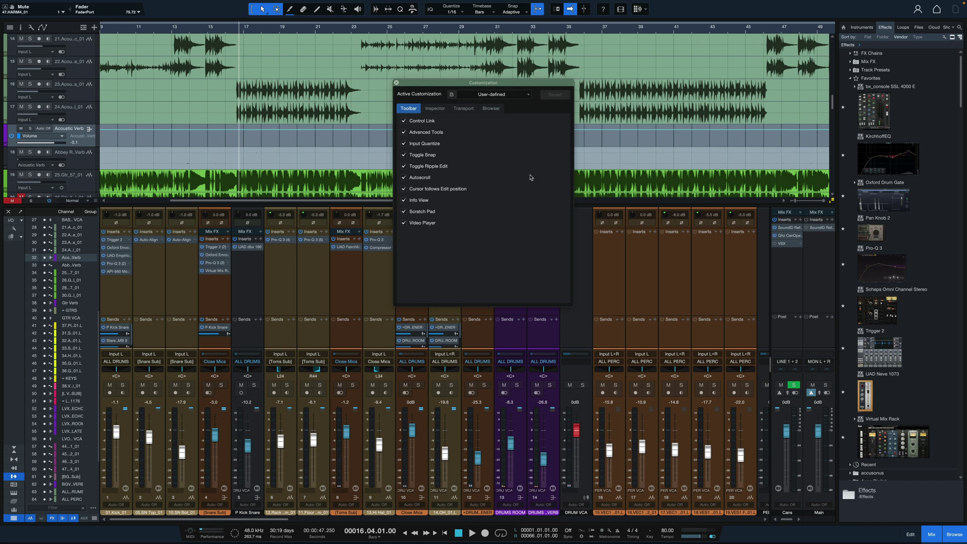
{"action": "left_click_drag", "start_coordinate": [404, 121], "coordinate": [405, 224]}
{"action": "left_click_drag", "start_coordinate": [405, 121], "coordinate": [407, 226]}
{"action": "mouse_move", "coordinate": [420, 121]}
{"action": "left_mouse_down"}
{"action": "mouse_move", "coordinate": [405, 137]}
{"action": "mouse_move", "coordinate": [409, 189]}
{"action": "mouse_move", "coordinate": [405, 122]}
{"action": "left_mouse_up"}
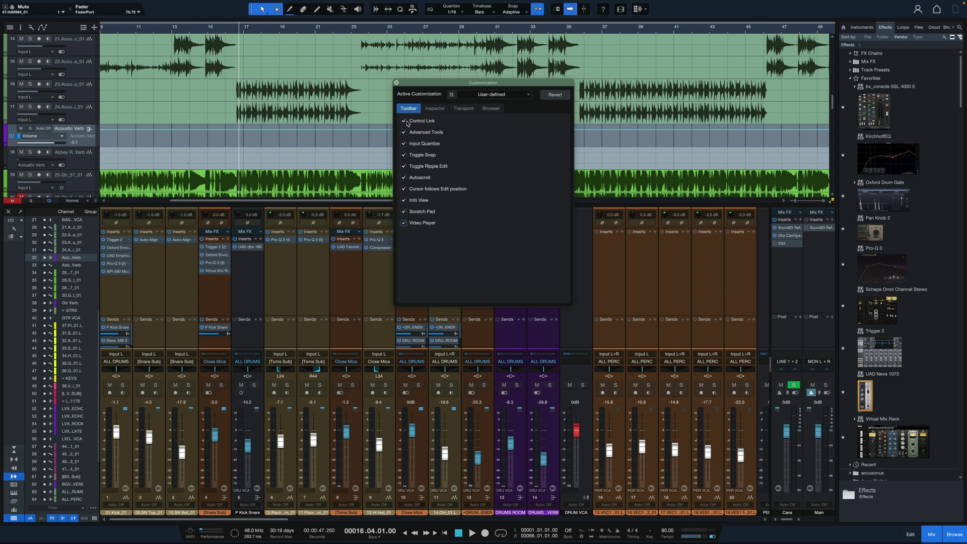
Hide the Inspector's Fade-Out, Bend Marker and Gain Envelope audio event fields
{"action": "left_click", "coordinate": [436, 109]}
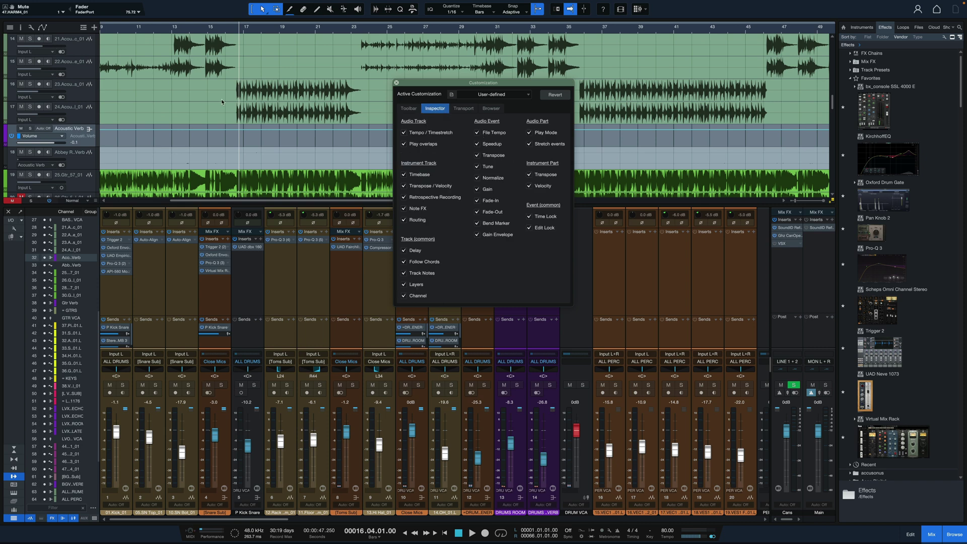
{"action": "left_click", "coordinate": [21, 28]}
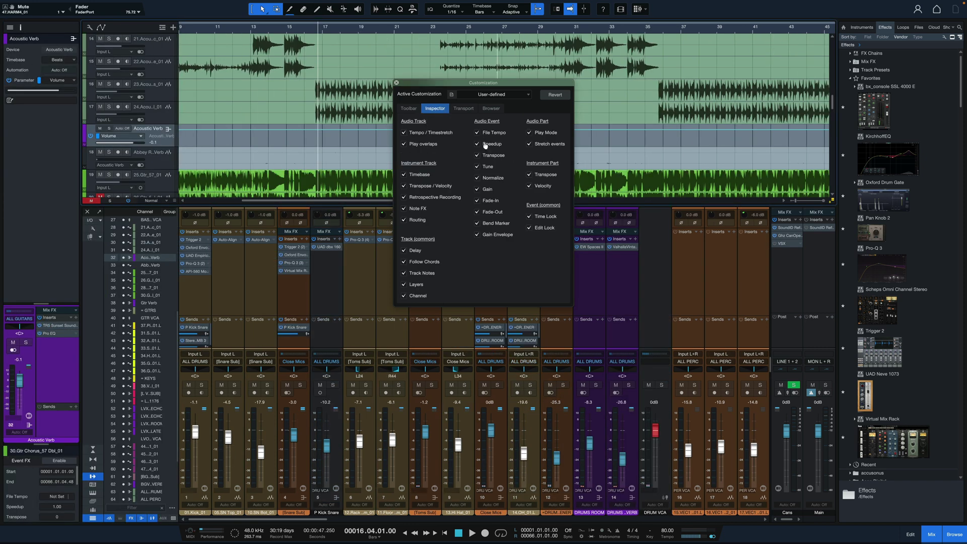
{"action": "left_click_drag", "start_coordinate": [477, 133], "coordinate": [478, 235]}
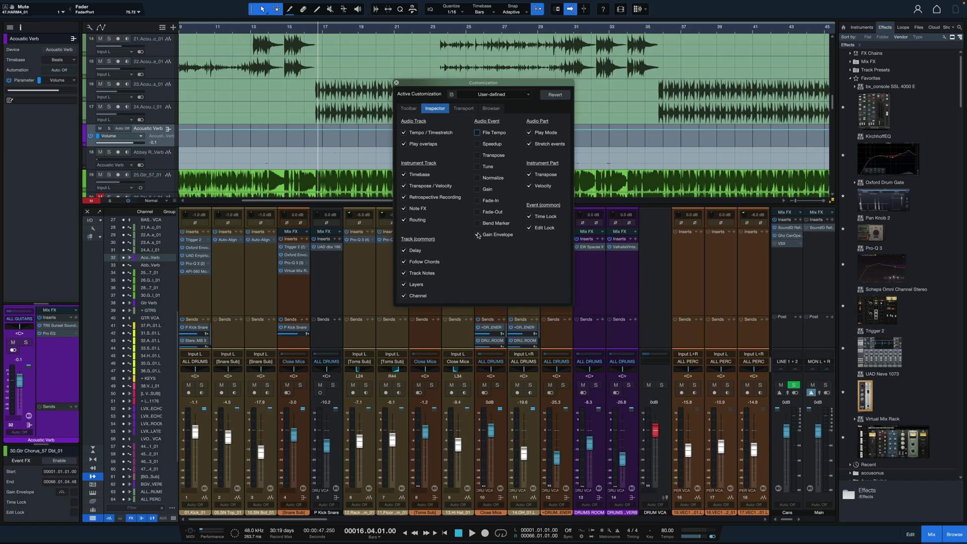
{"action": "left_click_drag", "start_coordinate": [476, 132], "coordinate": [479, 200]}
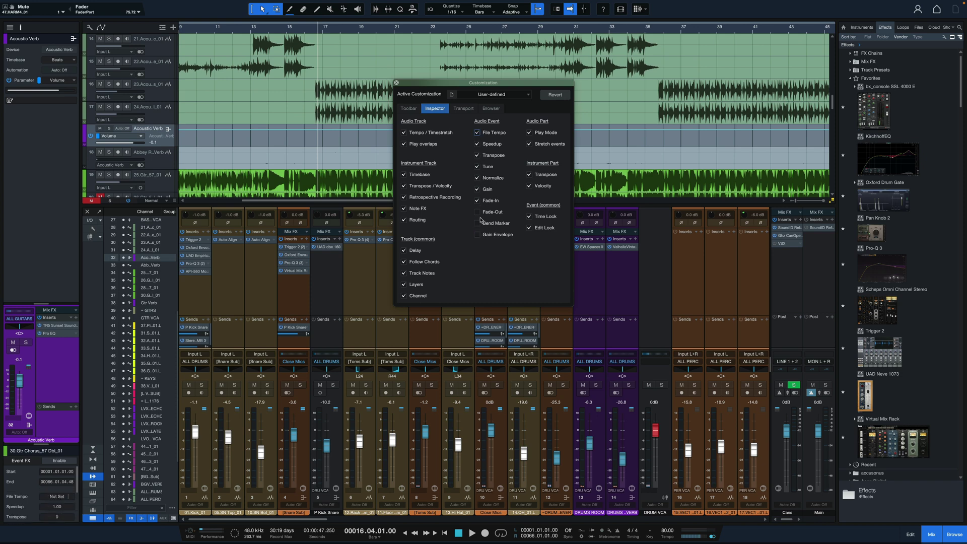
Look over the Transport and Browser customization pages, then close the editor and hide the Inspector
{"action": "left_click", "coordinate": [468, 110]}
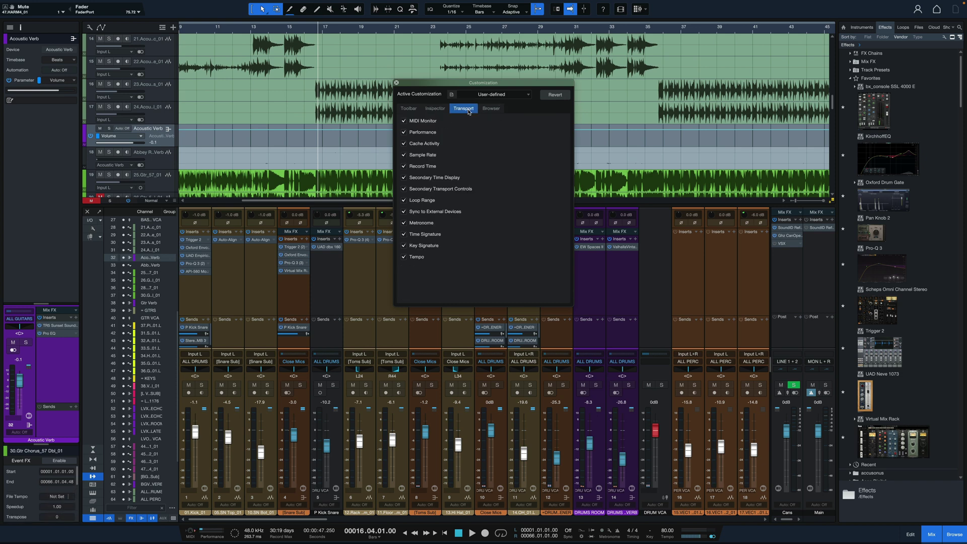
{"action": "left_click", "coordinate": [500, 109]}
{"action": "left_click", "coordinate": [409, 107]}
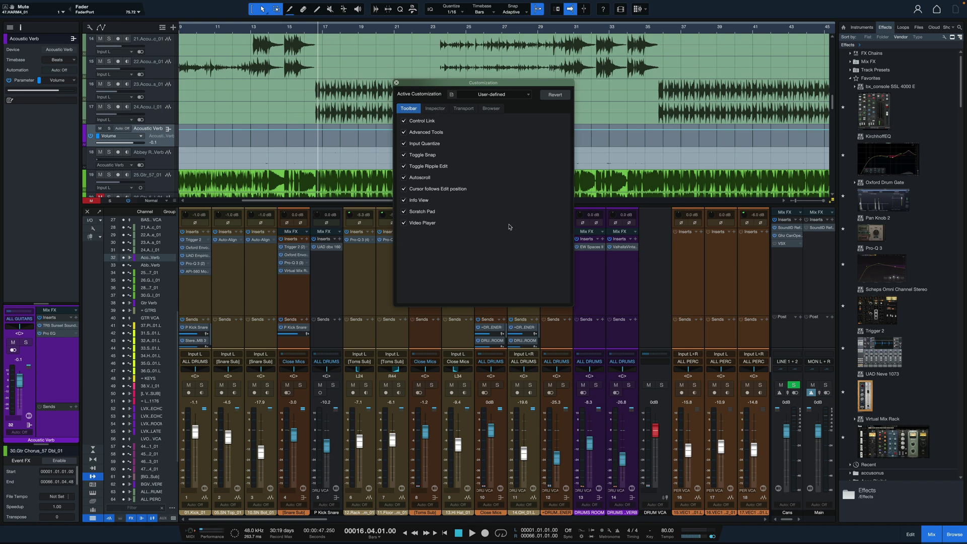
{"action": "key", "text": "Escape"}
{"action": "key", "text": "F4"}
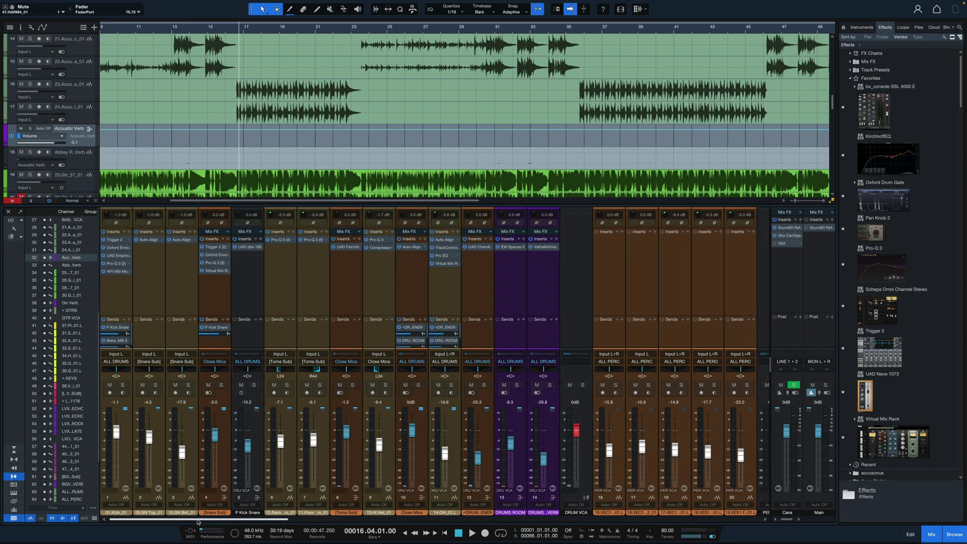
Insert the De-Esser from the Effects browser onto the 38.Vocal_01 channel
{"action": "left_click_drag", "start_coordinate": [200, 521], "coordinate": [536, 528]}
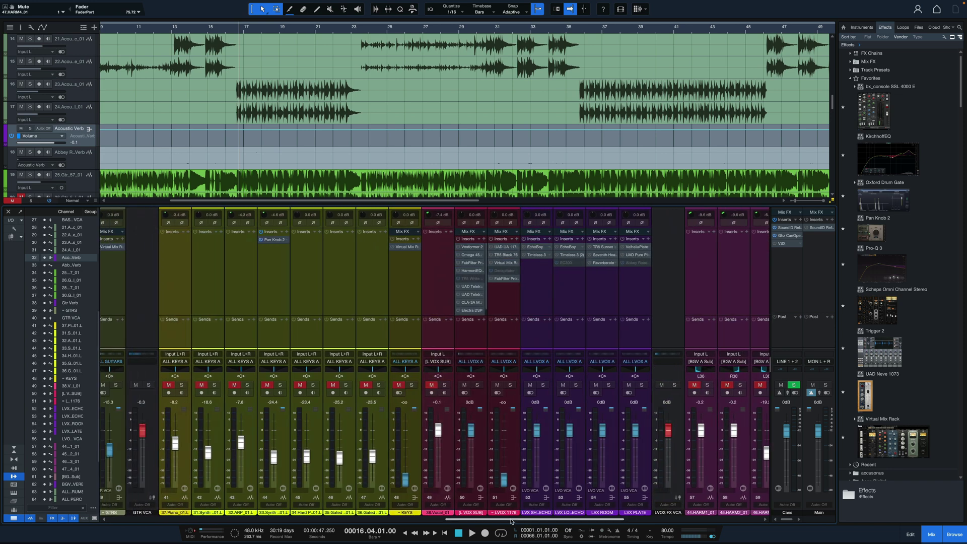
{"action": "scroll", "coordinate": [889, 174], "scroll_direction": "down", "scroll_amount": 15}
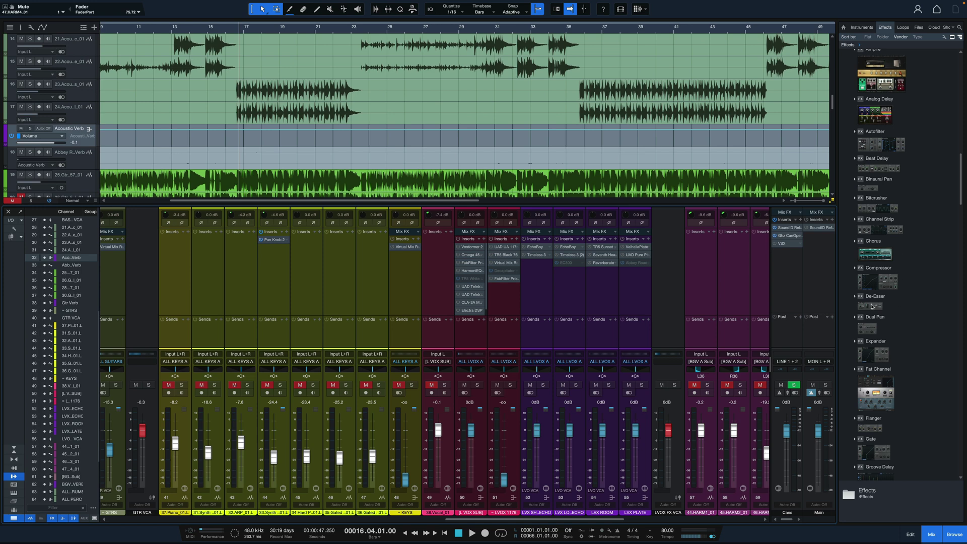
{"action": "left_click_drag", "start_coordinate": [873, 306], "coordinate": [442, 259]}
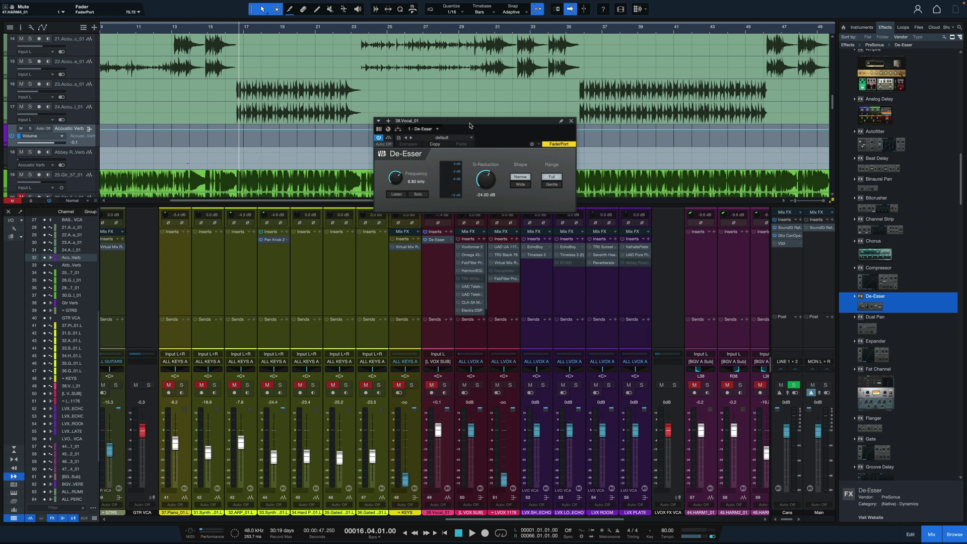
Audition the De-Esser's Solo and Listen modes, then leave Range at Full after trying Gentle
{"action": "left_click", "coordinate": [419, 194]}
{"action": "left_click", "coordinate": [418, 194]}
{"action": "left_click", "coordinate": [396, 194]}
{"action": "left_click", "coordinate": [397, 195]}
{"action": "left_click", "coordinate": [550, 185]}
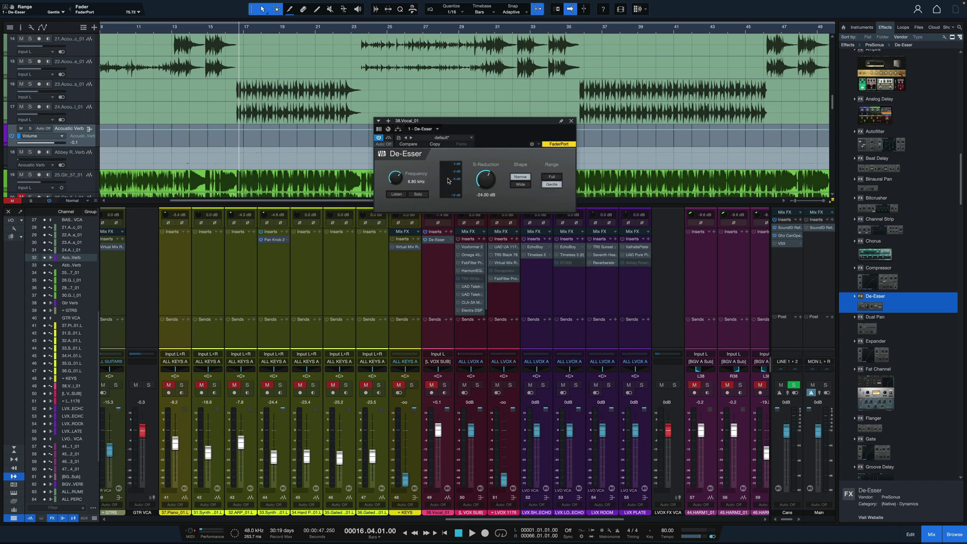
{"action": "left_click", "coordinate": [551, 176]}
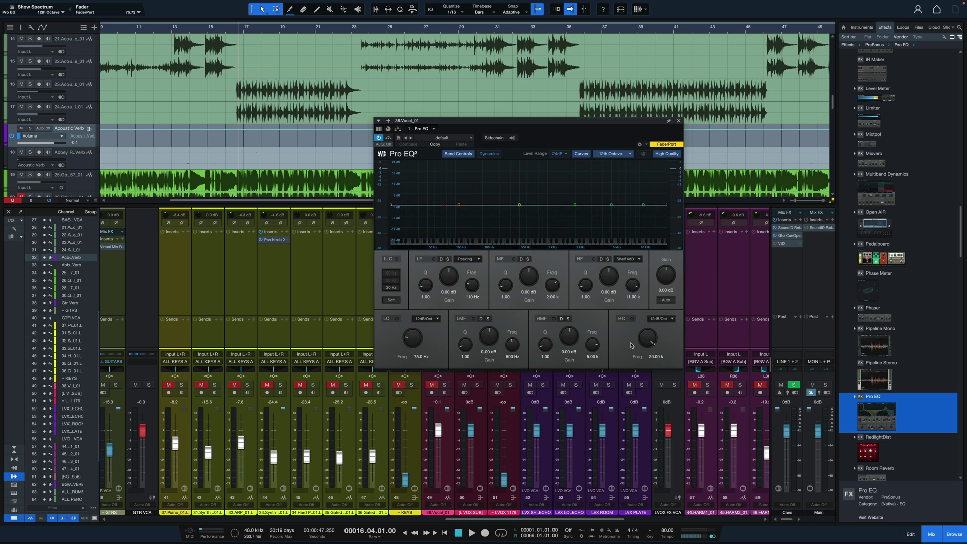
Enable Pro EQ Dynamics and set the mid band's threshold to -45.90 and range to 11.28
{"action": "left_click", "coordinate": [489, 154]}
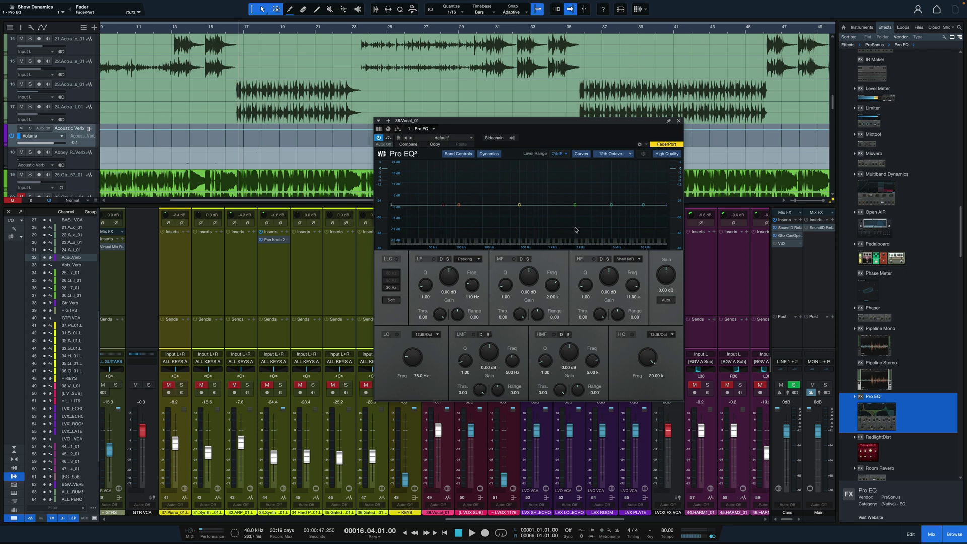
{"action": "left_click_drag", "start_coordinate": [575, 205], "coordinate": [574, 188]}
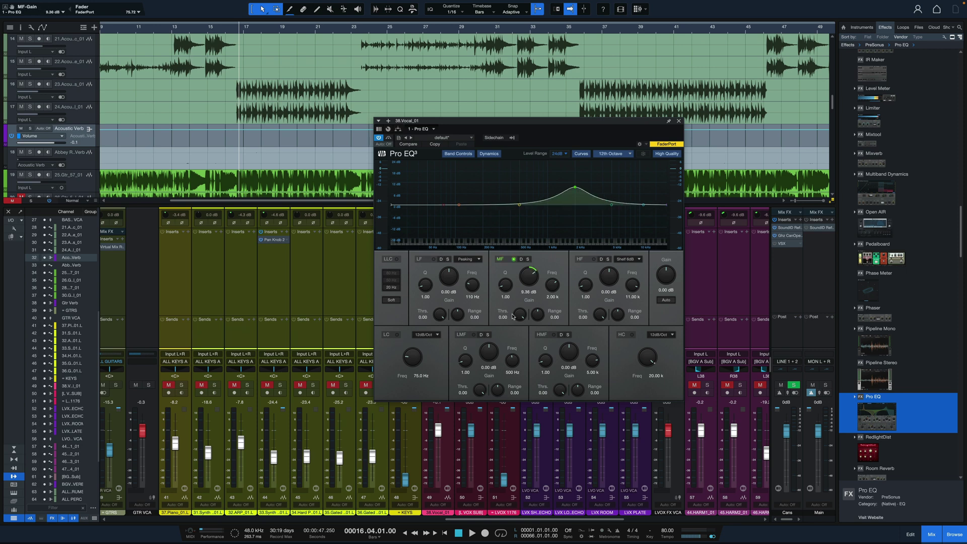
{"action": "left_click_drag", "start_coordinate": [519, 315], "coordinate": [541, 304]}
{"action": "left_click_drag", "start_coordinate": [575, 187], "coordinate": [565, 219]}
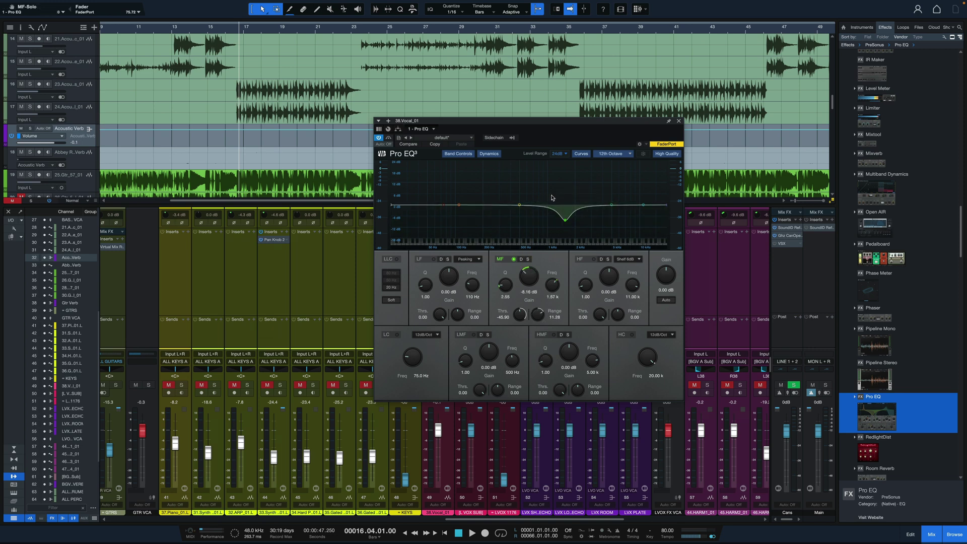
Tune the soloed mid band to 2.07 kHz, Q 4.49, 1.44 dB, then unsolo and close
{"action": "left_click", "coordinate": [528, 259]}
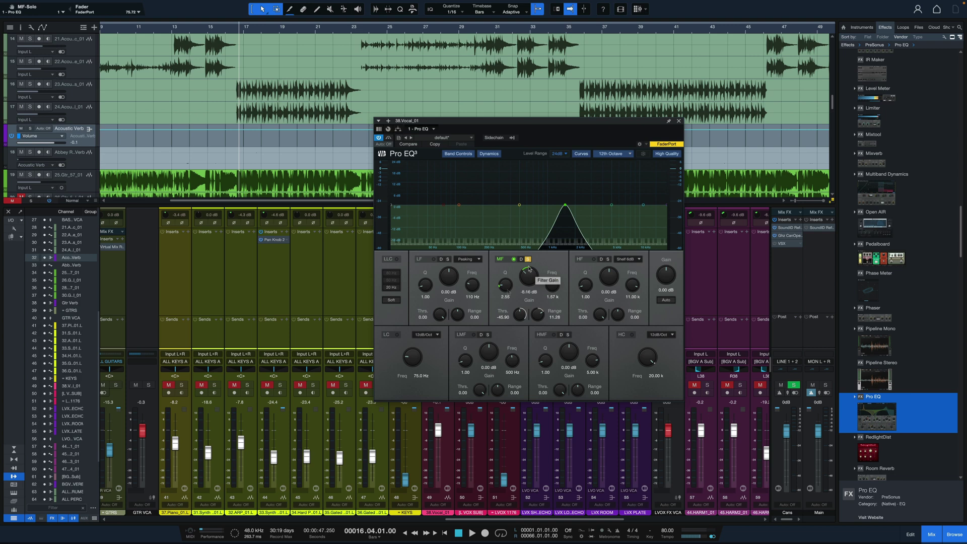
{"action": "left_click_drag", "start_coordinate": [528, 274], "coordinate": [529, 267]}
{"action": "left_click_drag", "start_coordinate": [505, 286], "coordinate": [553, 285]}
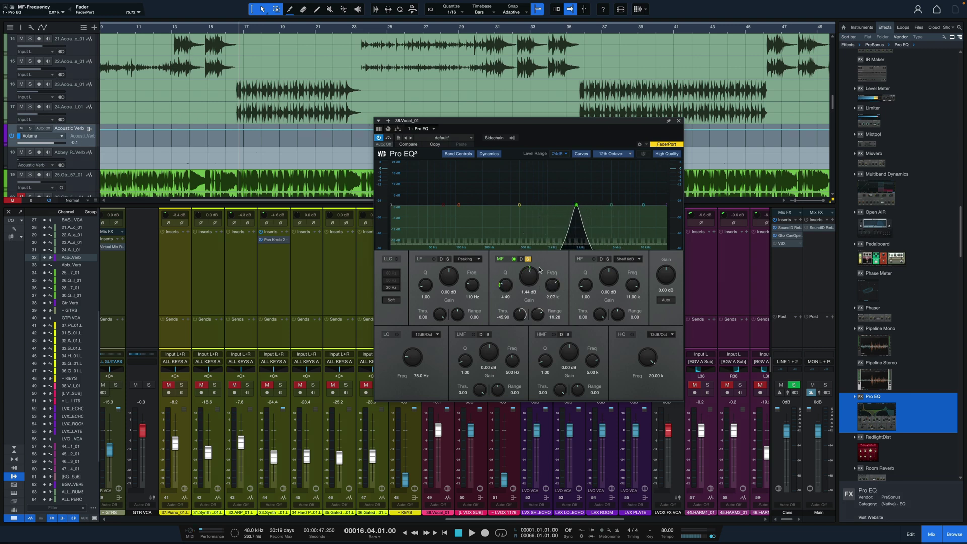
{"action": "left_click", "coordinate": [527, 260]}
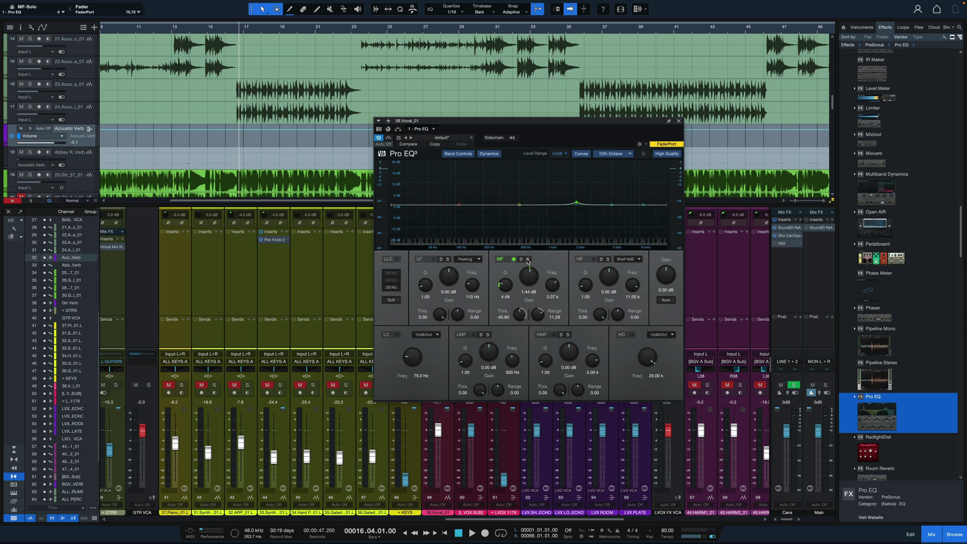
{"action": "key", "text": "Escape"}
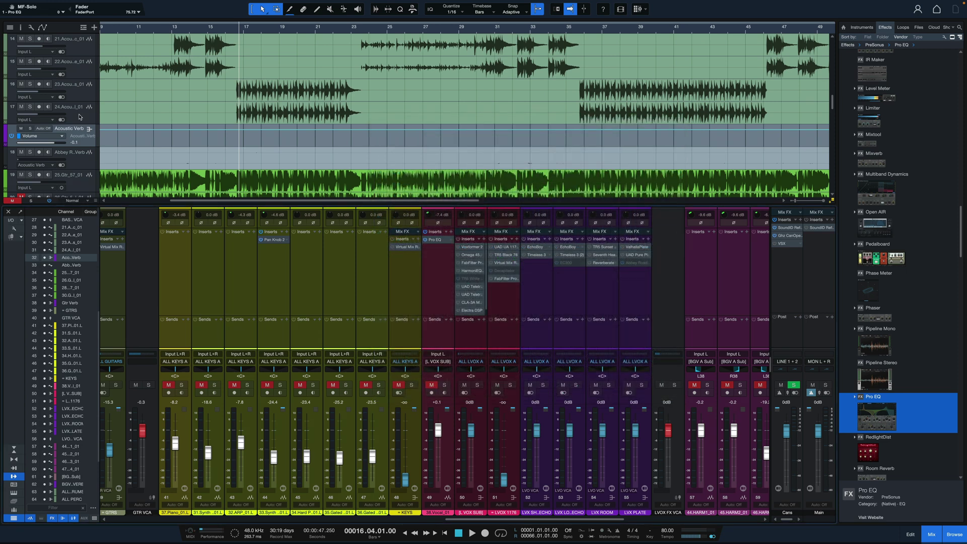
Load a track preset onto track 17 from its header's context menu
{"action": "right_click", "coordinate": [74, 116]}
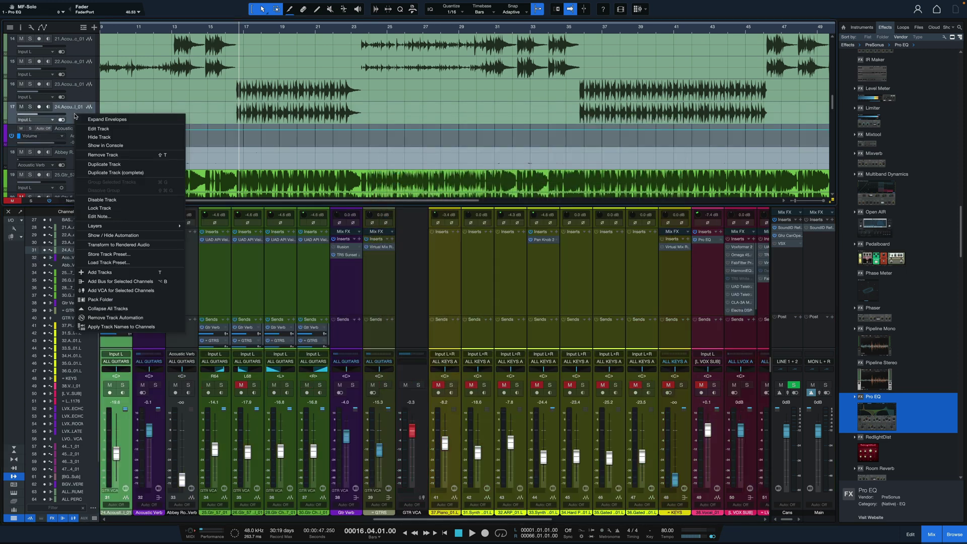
{"action": "left_click", "coordinate": [132, 261]}
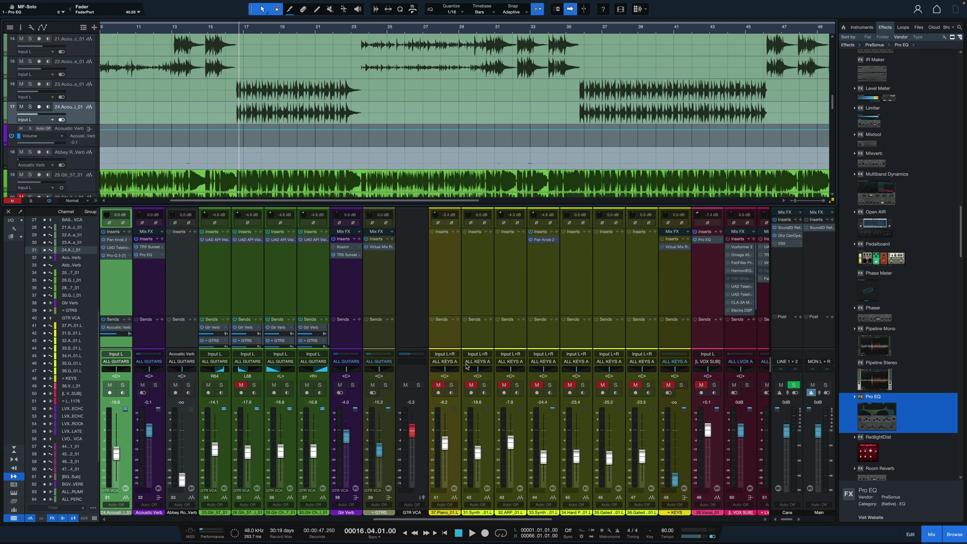
Flip the faders to Gtr Verb and set channel 37's send to -7.3 dB
{"action": "left_click", "coordinate": [310, 266]}
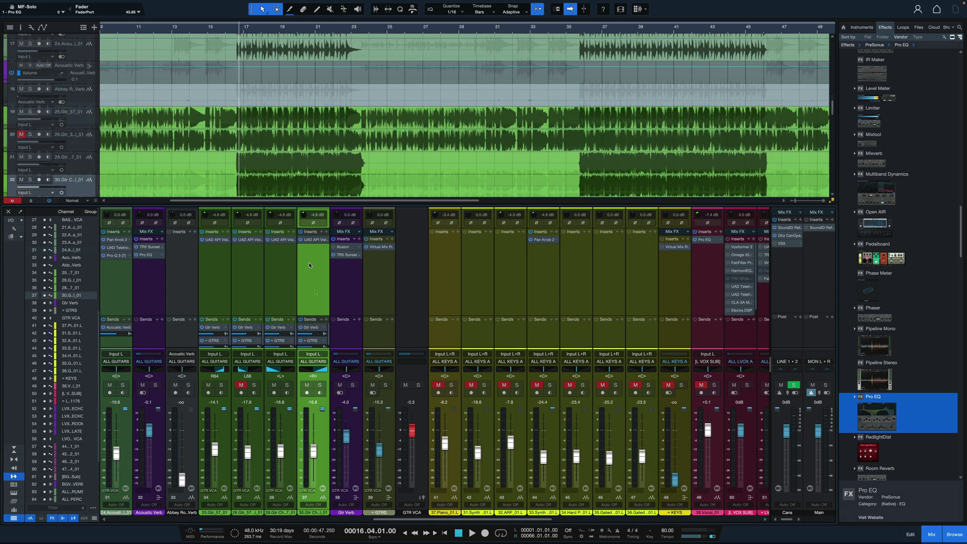
{"action": "right_click", "coordinate": [310, 266]}
{"action": "mouse_move", "coordinate": [334, 305]}
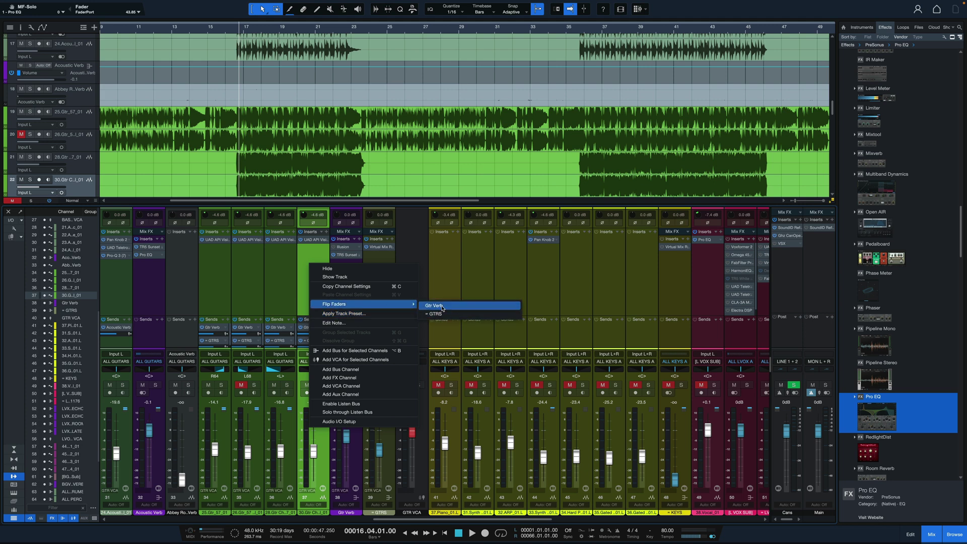
{"action": "left_click", "coordinate": [434, 306]}
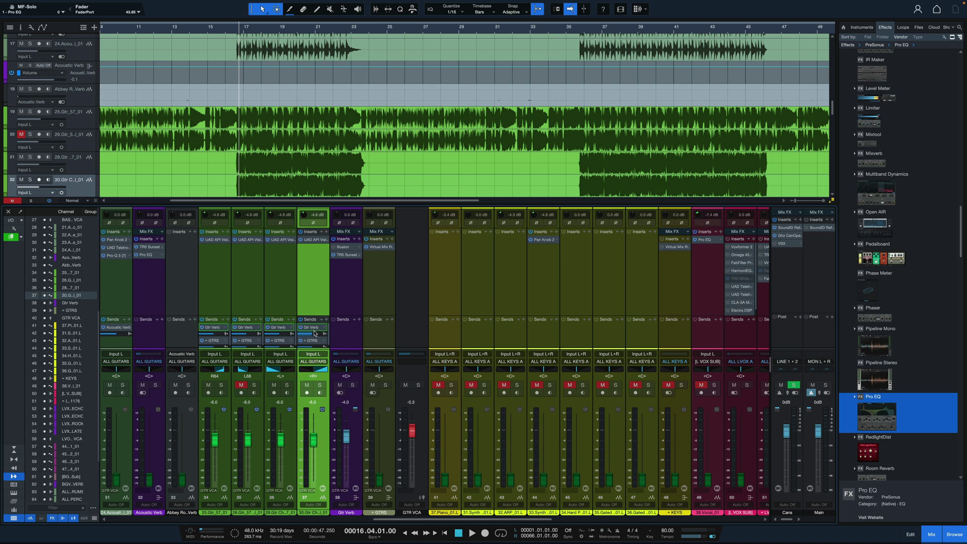
{"action": "scroll", "coordinate": [311, 446], "scroll_direction": "down", "scroll_amount": 5}
{"action": "scroll", "coordinate": [316, 446], "scroll_direction": "up", "scroll_amount": 3}
{"action": "scroll", "coordinate": [315, 442], "scroll_direction": "down", "scroll_amount": 1}
Turn off Fader Flip, briefly recheck the Gtr Verb sends, and return to channel volumes
{"action": "right_click", "coordinate": [311, 323]}
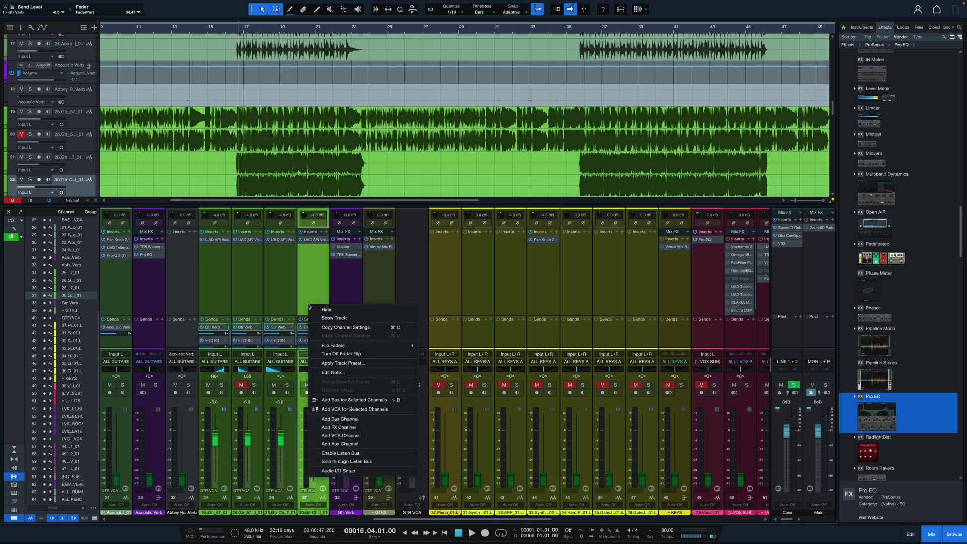
{"action": "left_click", "coordinate": [352, 354]}
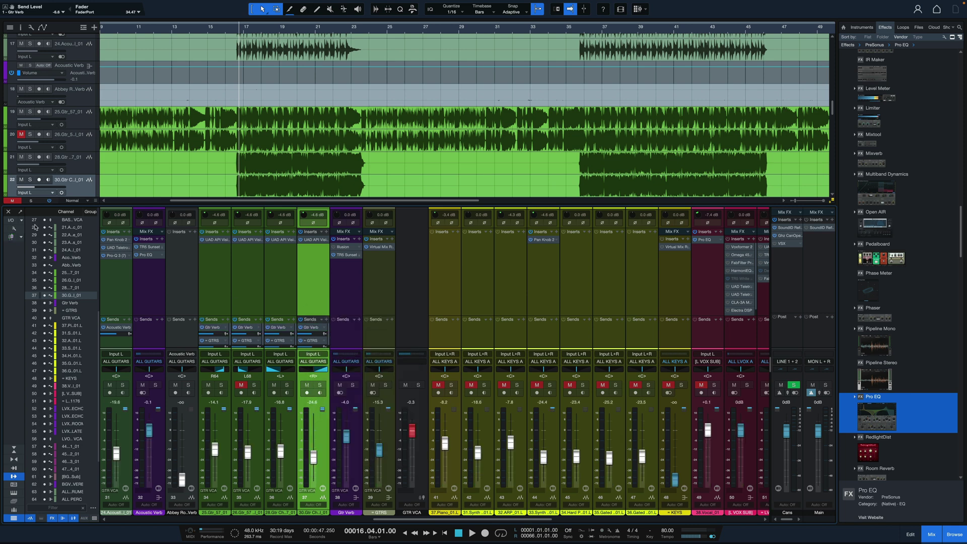
{"action": "left_click", "coordinate": [11, 237]}
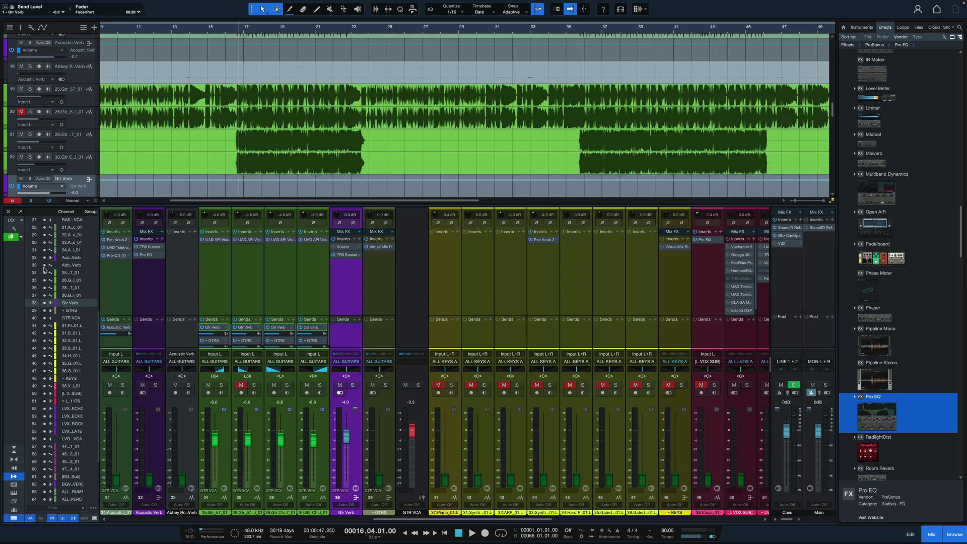
{"action": "left_click", "coordinate": [308, 341]}
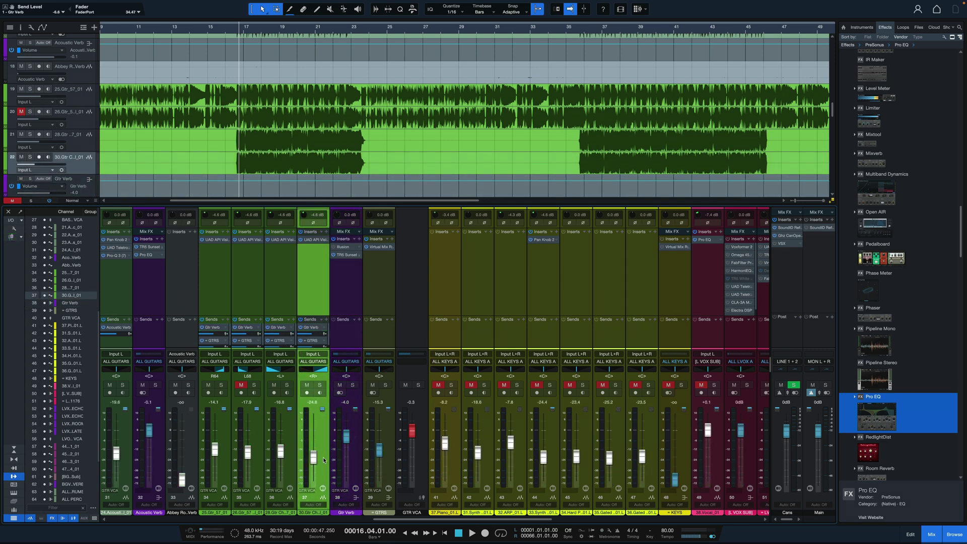
{"action": "left_click", "coordinate": [346, 372]}
{"action": "left_click", "coordinate": [385, 362]}
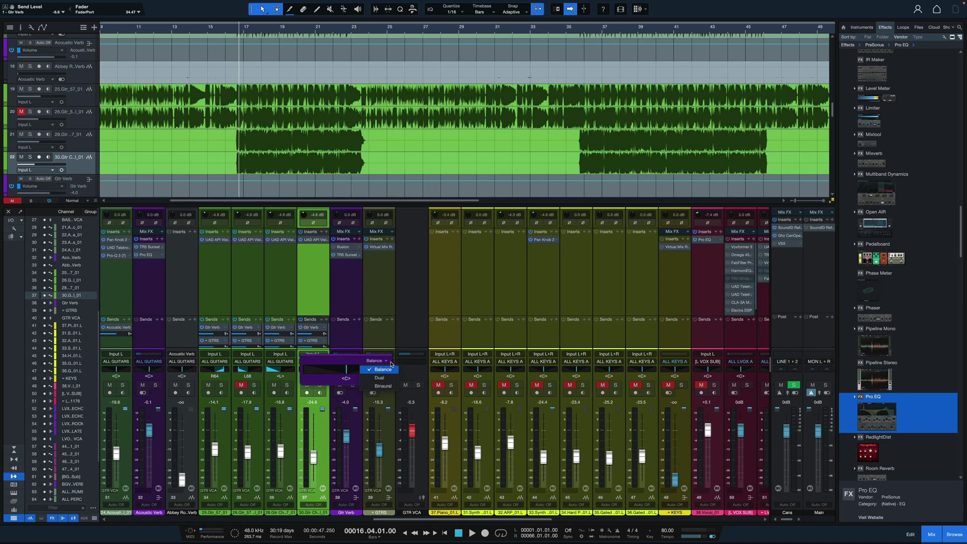
{"action": "left_click", "coordinate": [379, 377]}
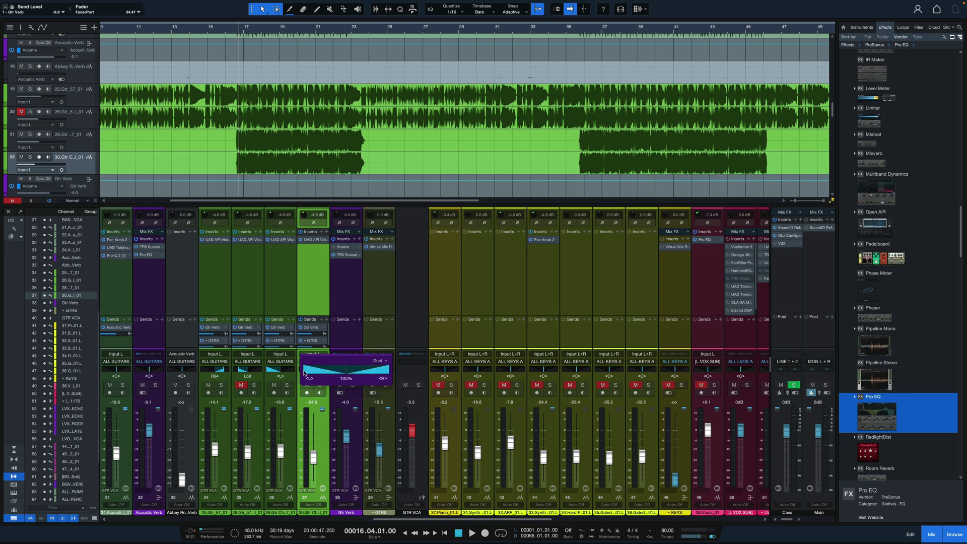
{"action": "left_click_drag", "start_coordinate": [304, 373], "coordinate": [297, 371]}
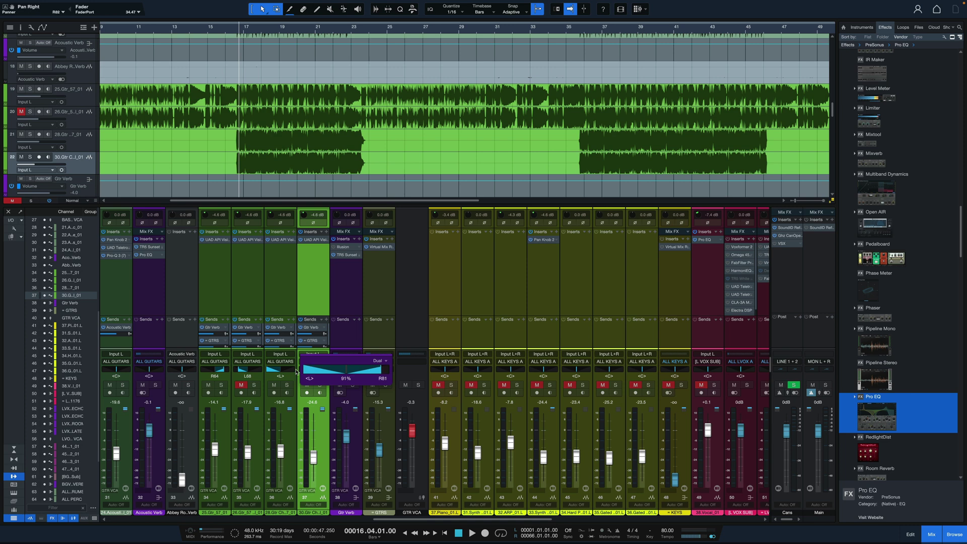
{"action": "mouse_move", "coordinate": [385, 371]}
{"action": "left_mouse_down"}
{"action": "mouse_move", "coordinate": [391, 377]}
{"action": "mouse_move", "coordinate": [312, 372]}
{"action": "mouse_move", "coordinate": [388, 363]}
{"action": "mouse_move", "coordinate": [389, 382]}
{"action": "mouse_move", "coordinate": [386, 367]}
{"action": "left_mouse_up"}
{"action": "left_click", "coordinate": [385, 360]}
{"action": "left_click", "coordinate": [385, 386]}
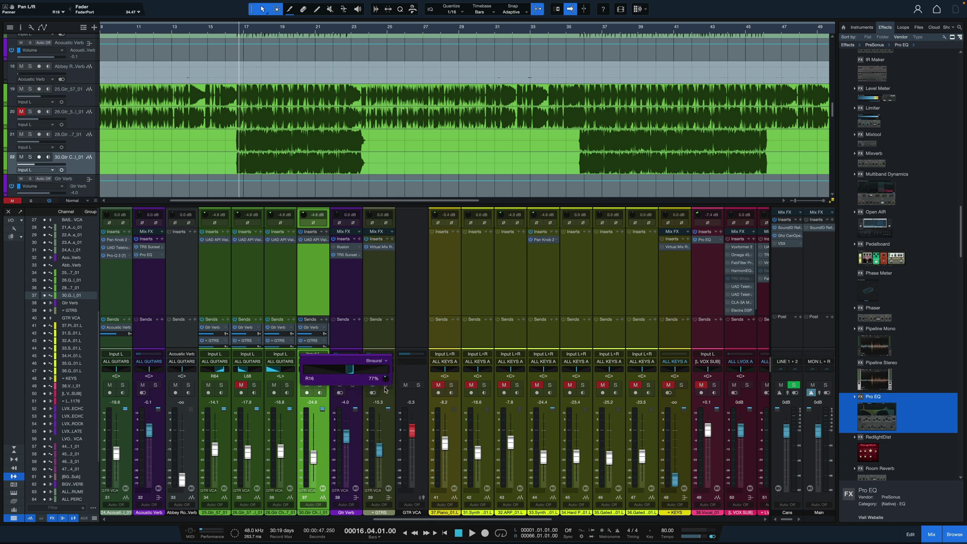
{"action": "left_click", "coordinate": [372, 361]}
{"action": "left_click", "coordinate": [374, 370]}
{"action": "left_click", "coordinate": [372, 338]}
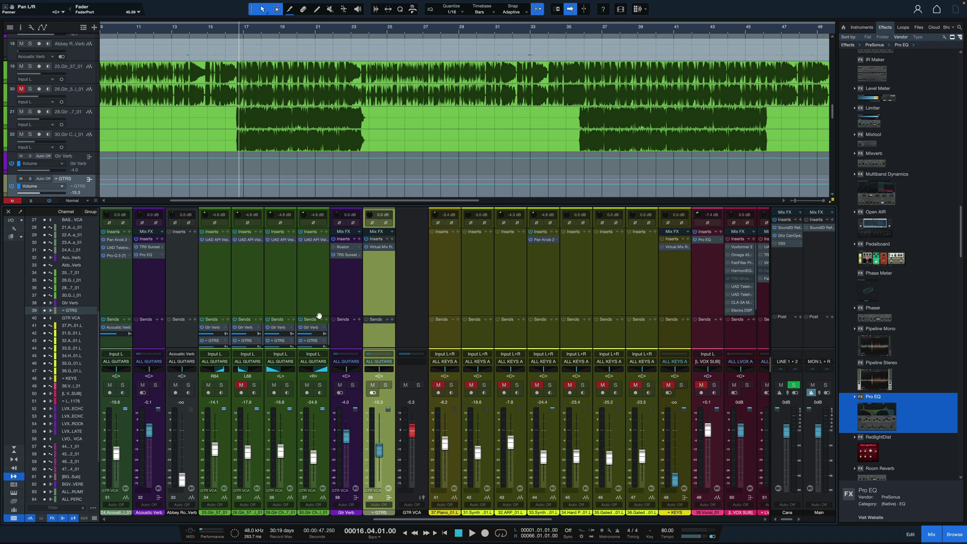
{"action": "left_click", "coordinate": [310, 329]}
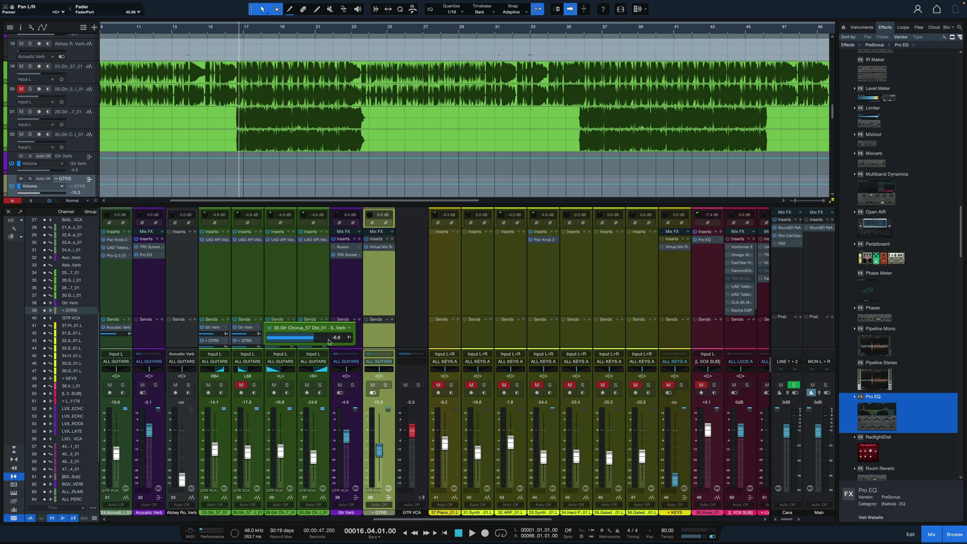
{"action": "left_click", "coordinate": [338, 298]}
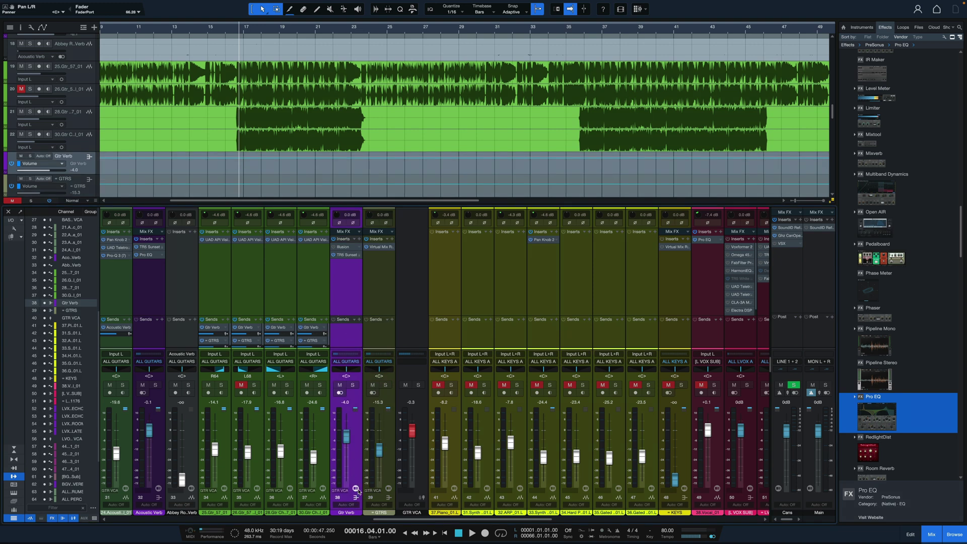
{"action": "left_click", "coordinate": [322, 488]}
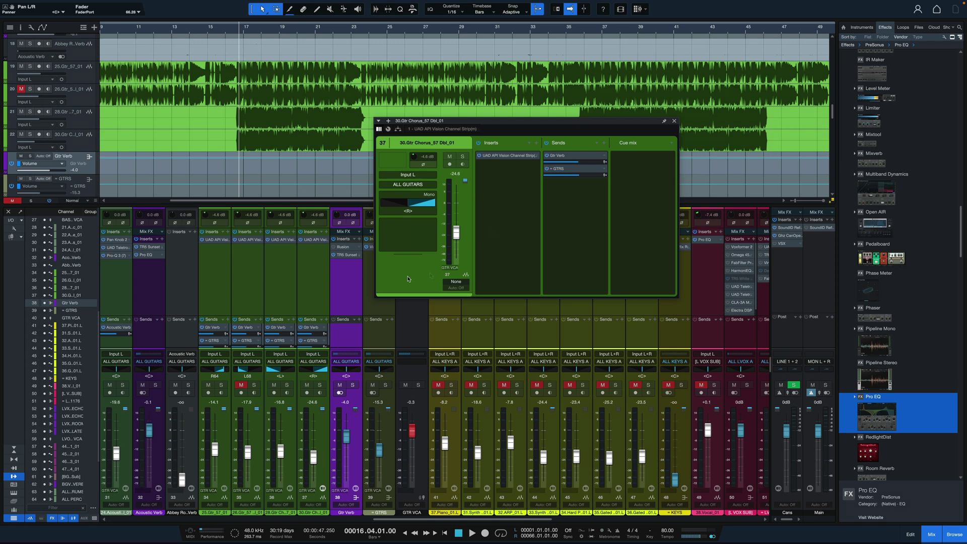
{"action": "left_click", "coordinate": [407, 279]}
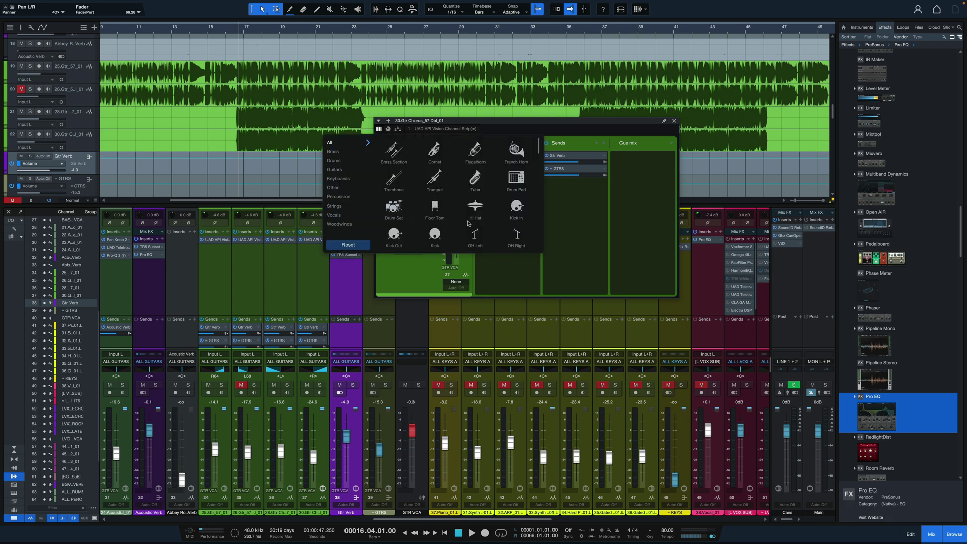
{"action": "left_click", "coordinate": [488, 277]}
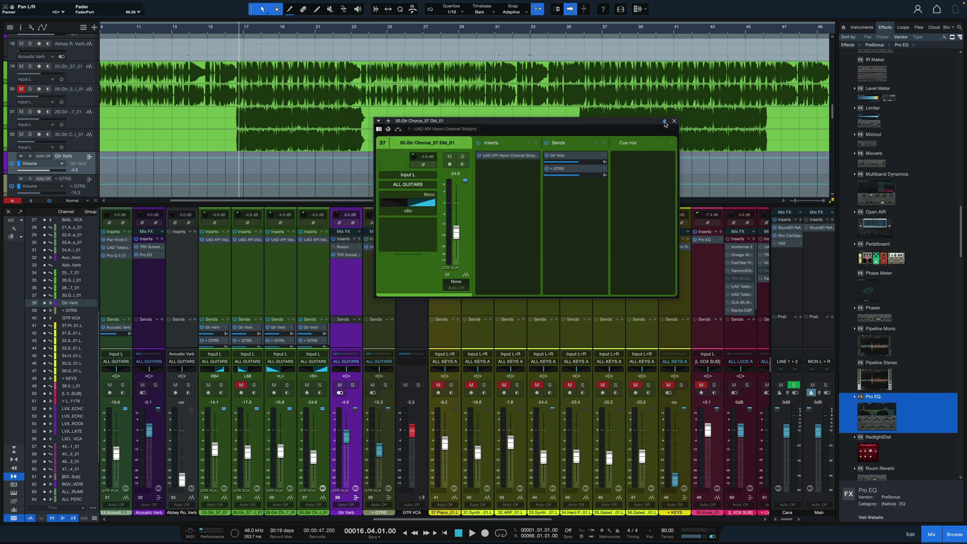
{"action": "key", "text": "Up"}
{"action": "key", "text": "Up"}
{"action": "key", "text": "Up"}
{"action": "key", "text": "Up"}
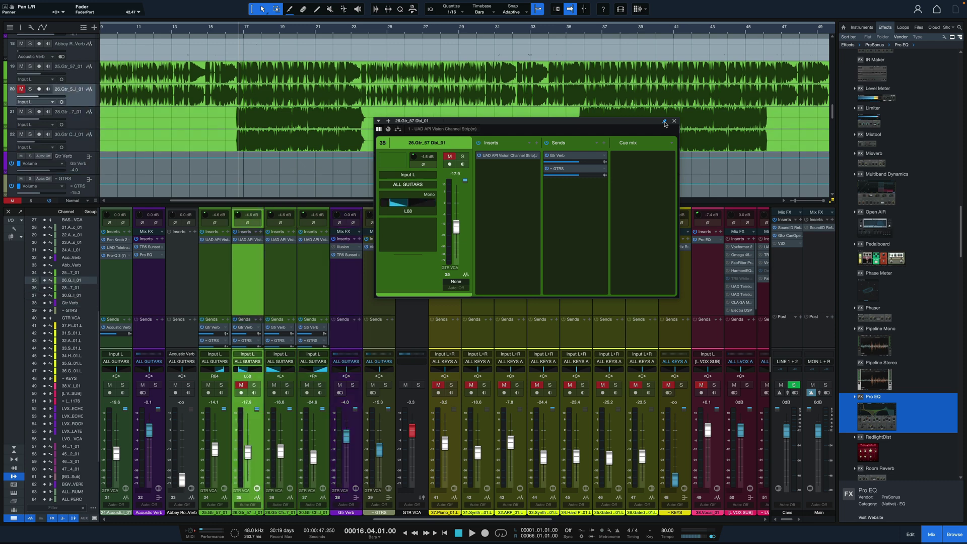
{"action": "key", "text": "Up"}
{"action": "key", "text": "Up"}
{"action": "key", "text": "Down"}
{"action": "key", "text": "Down"}
{"action": "key", "text": "Down"}
{"action": "key", "text": "Down"}
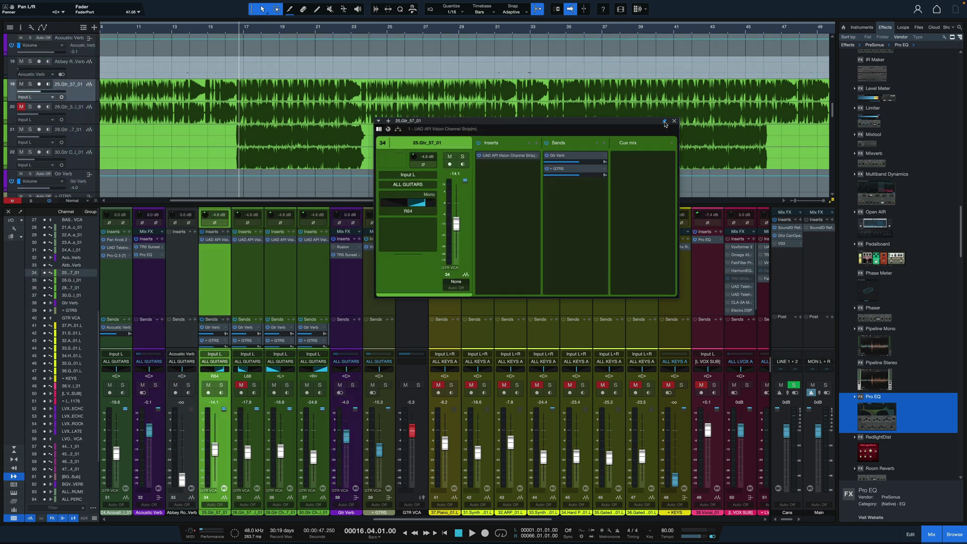
{"action": "key", "text": "Down"}
{"action": "key", "text": "Down"}
{"action": "key", "text": "Up"}
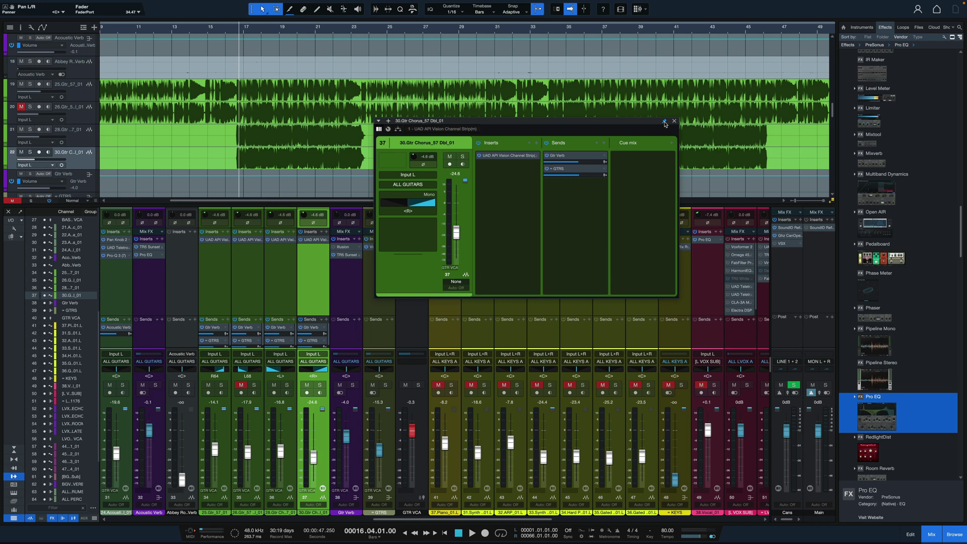
{"action": "left_click_drag", "start_coordinate": [542, 126], "coordinate": [817, 22]}
{"action": "key", "text": "Down"}
{"action": "key", "text": "Down"}
{"action": "key", "text": "Down"}
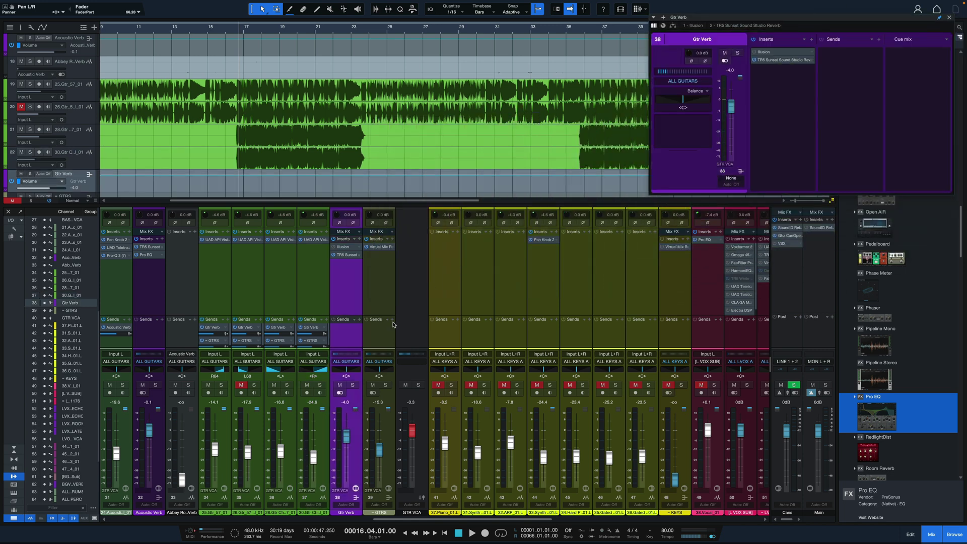
{"action": "key", "text": "Down"}
{"action": "key", "text": "Down"}
{"action": "key", "text": "Down"}
{"action": "key", "text": "Up"}
{"action": "key", "text": "Up"}
{"action": "key", "text": "Up"}
{"action": "key", "text": "Up"}
{"action": "key", "text": "Up"}
{"action": "key", "text": "Up"}
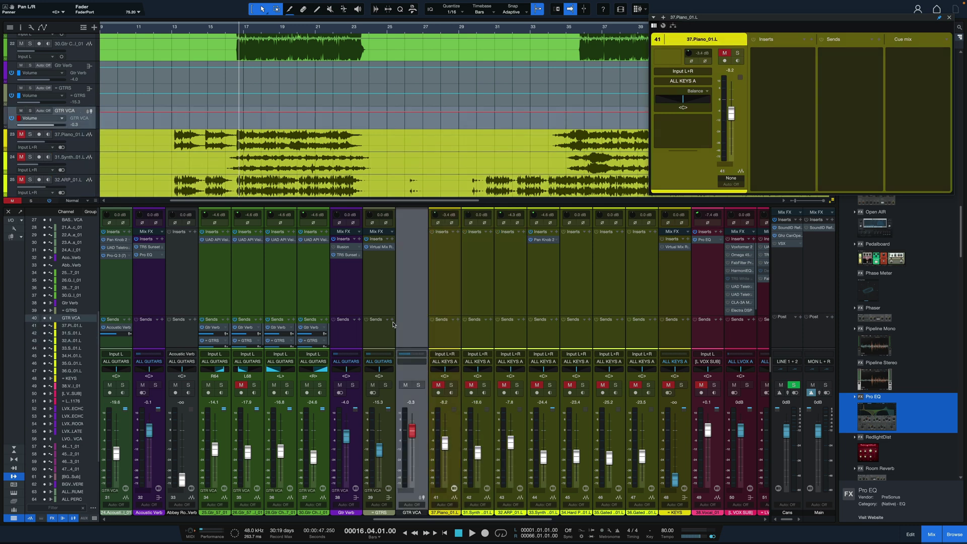
{"action": "left_click", "coordinate": [948, 17]}
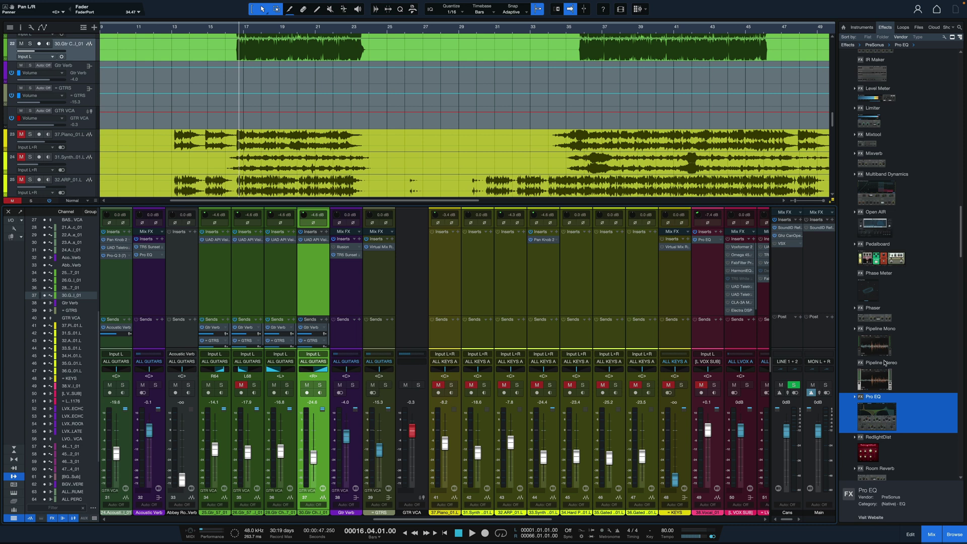
Expand Pro EQ > Drums and show the Move to Folder choices for the BD - Rock preset
{"action": "scroll", "coordinate": [871, 377], "scroll_direction": "down", "scroll_amount": 1}
{"action": "left_click", "coordinate": [854, 381]}
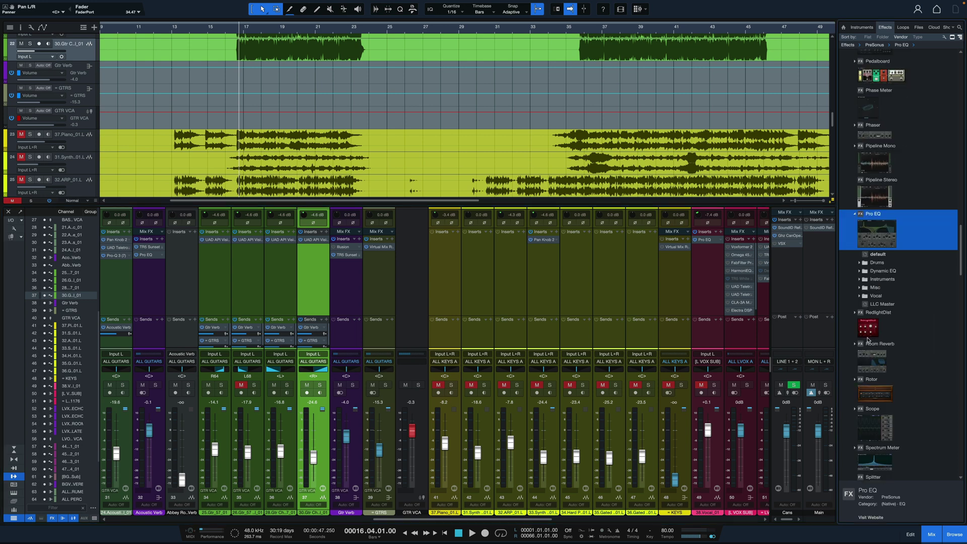
{"action": "left_click", "coordinate": [857, 263]}
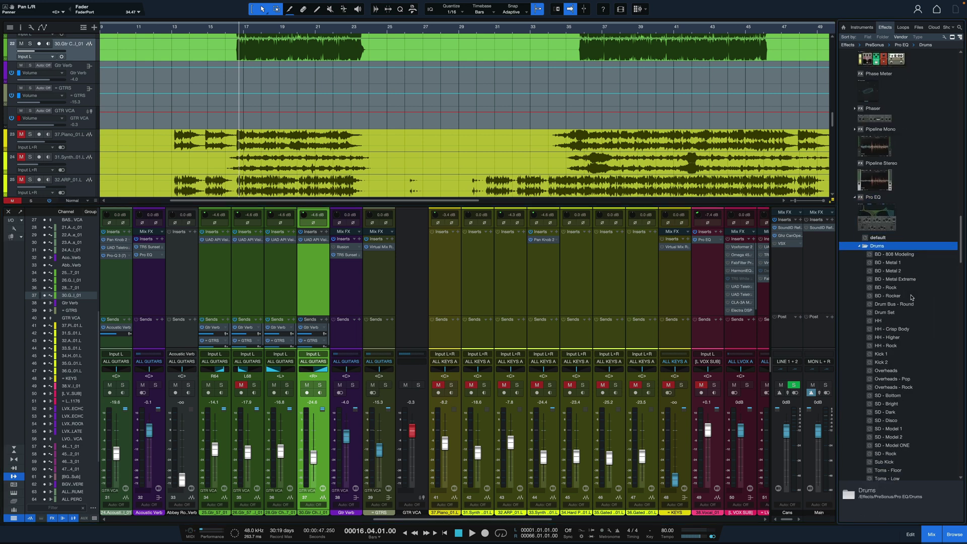
{"action": "left_click", "coordinate": [886, 289]}
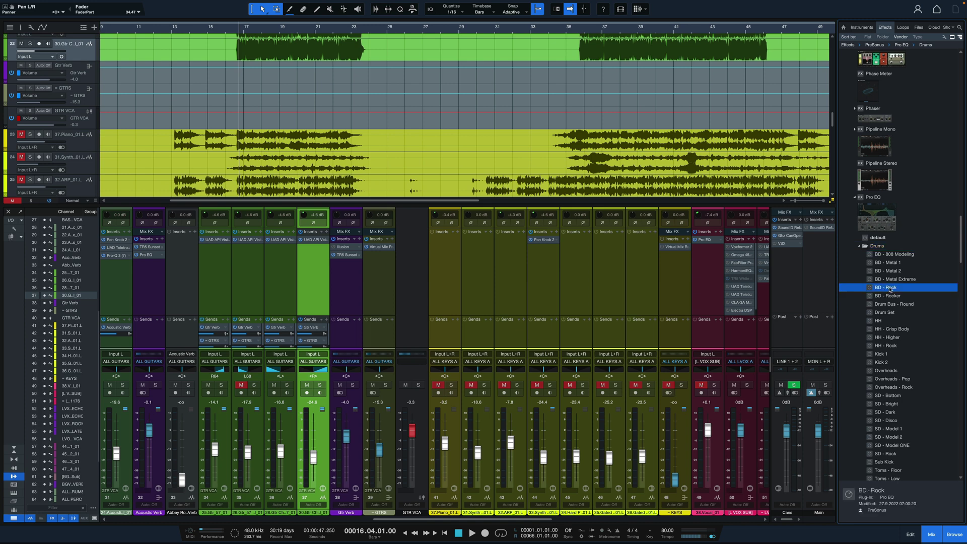
{"action": "right_click", "coordinate": [887, 291]}
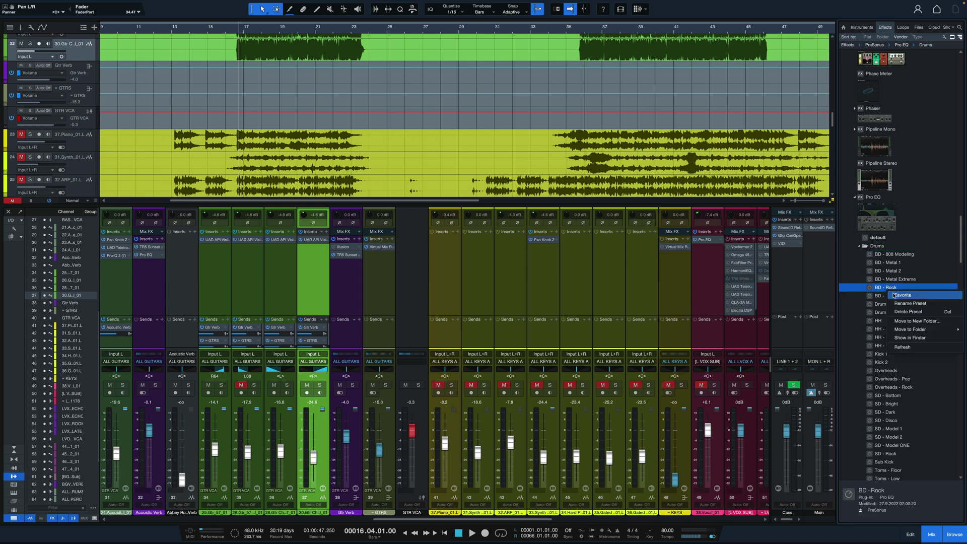
{"action": "mouse_move", "coordinate": [915, 332]}
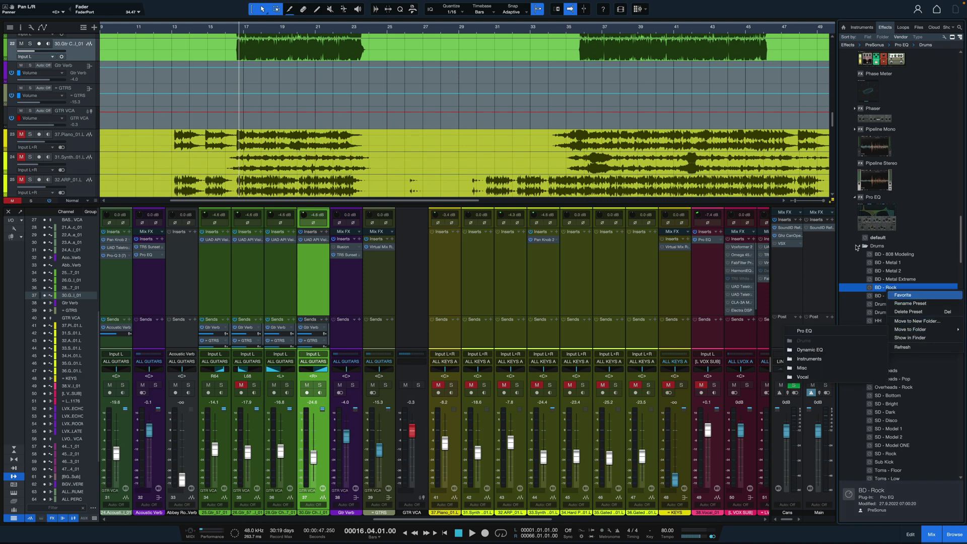
Add an FX channel from the mixer's empty-area context menu
{"action": "scroll", "coordinate": [333, 470], "scroll_direction": "up", "scroll_amount": 2}
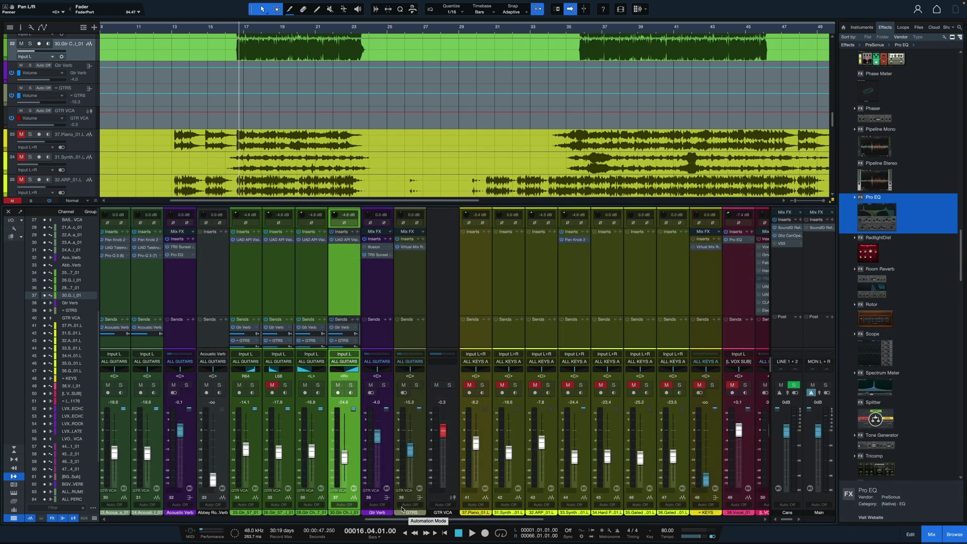
{"action": "right_click", "coordinate": [349, 438]}
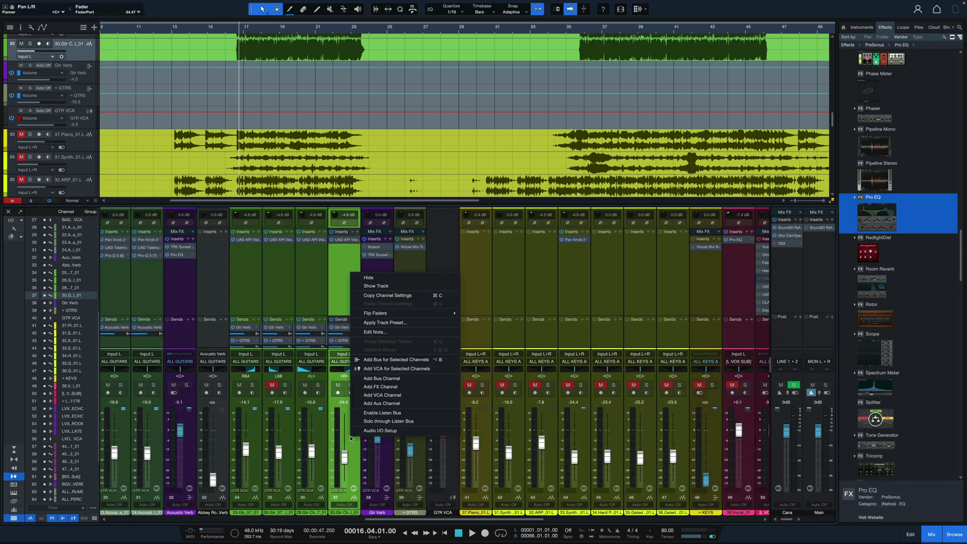
{"action": "left_click", "coordinate": [380, 386]}
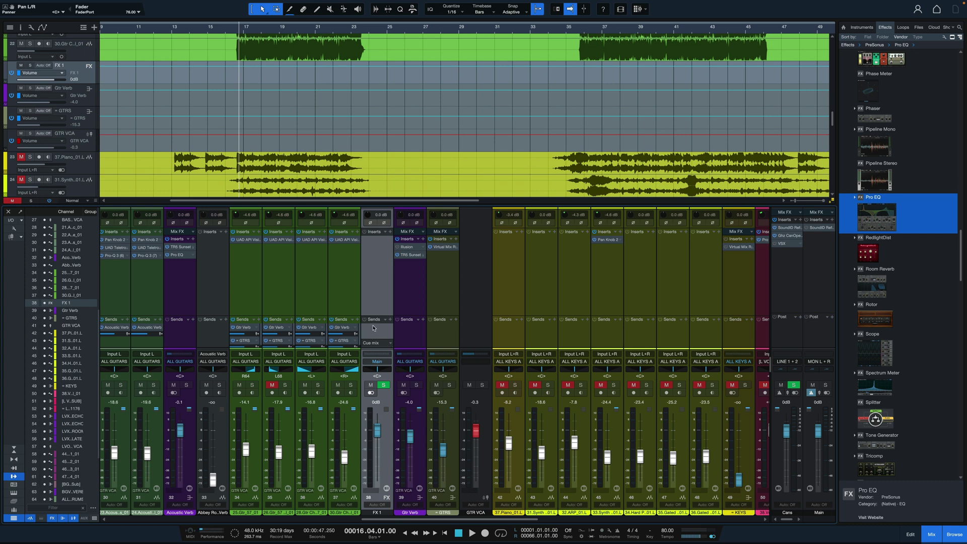
Delete FX 1 and toggle Lock Pan to Channel on channel 36's Gtr Verb send
{"action": "key", "text": "Delete"}
{"action": "left_click", "coordinate": [315, 338]}
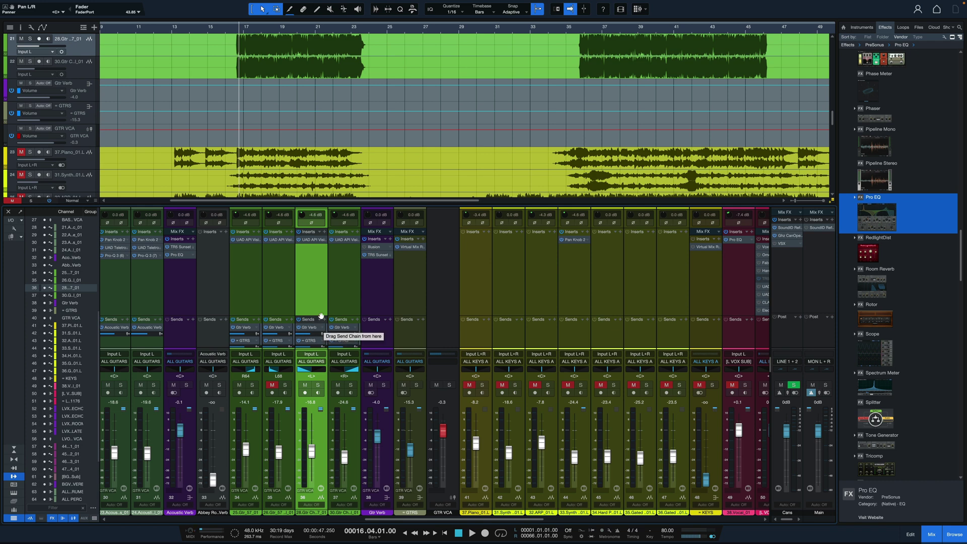
{"action": "left_click", "coordinate": [312, 336]}
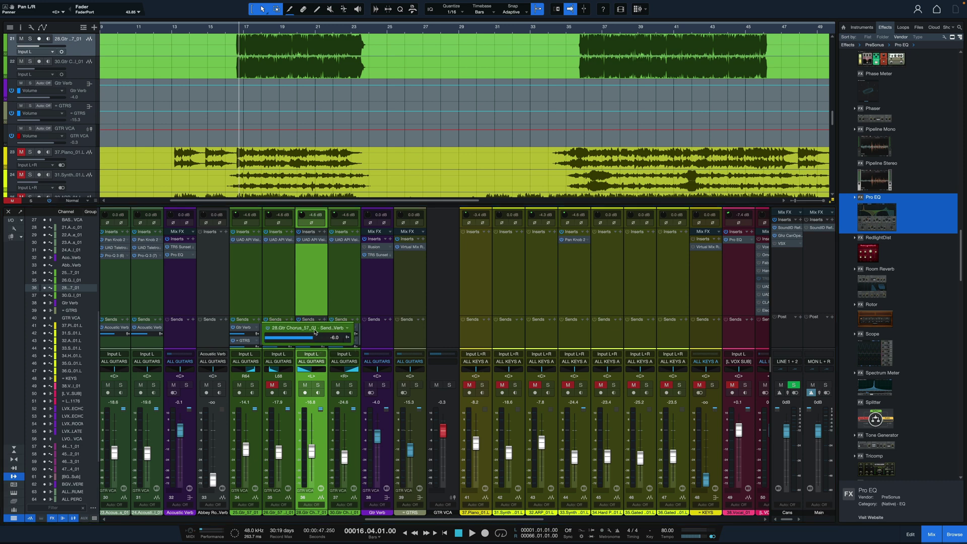
{"action": "left_click", "coordinate": [348, 329]}
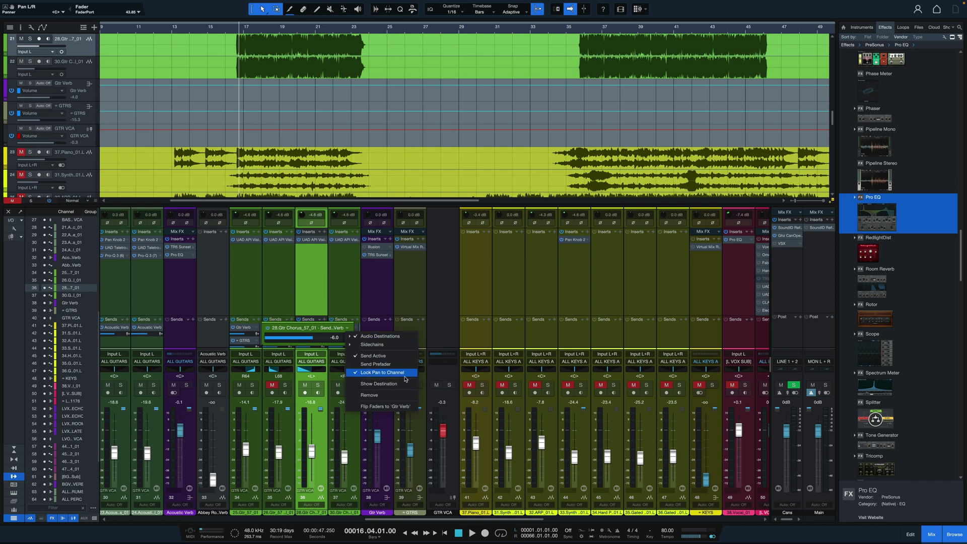
{"action": "left_click", "coordinate": [383, 377]}
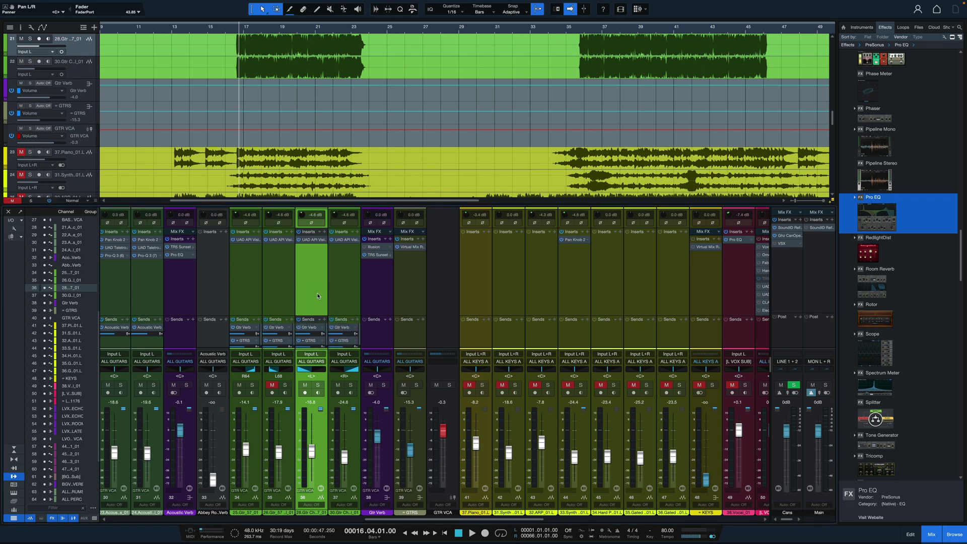
{"action": "left_click", "coordinate": [176, 257]}
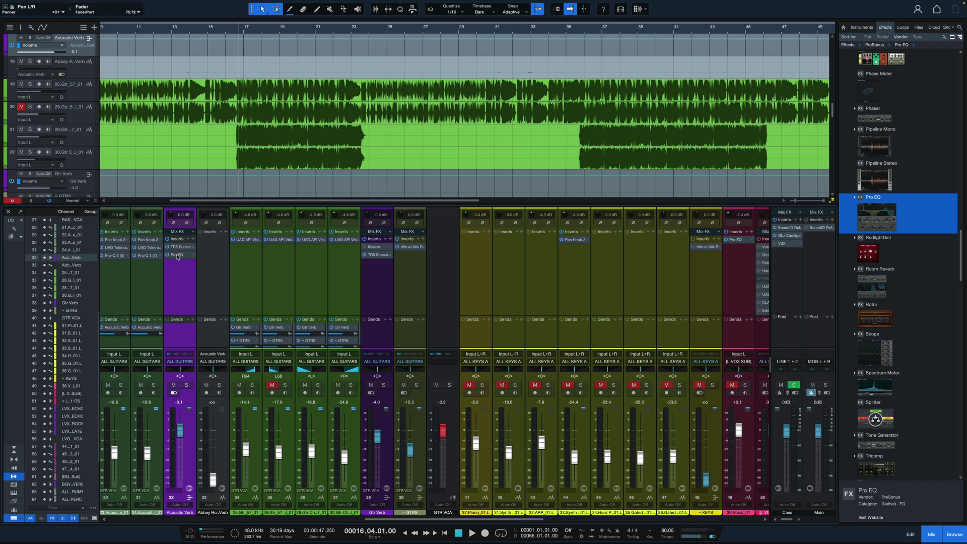
{"action": "left_click", "coordinate": [178, 256]}
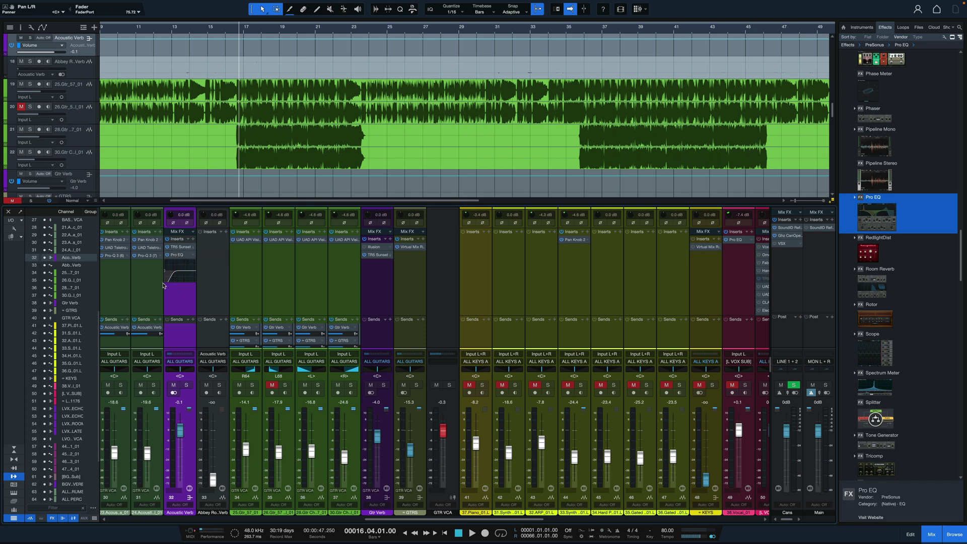
{"action": "left_click", "coordinate": [183, 257]}
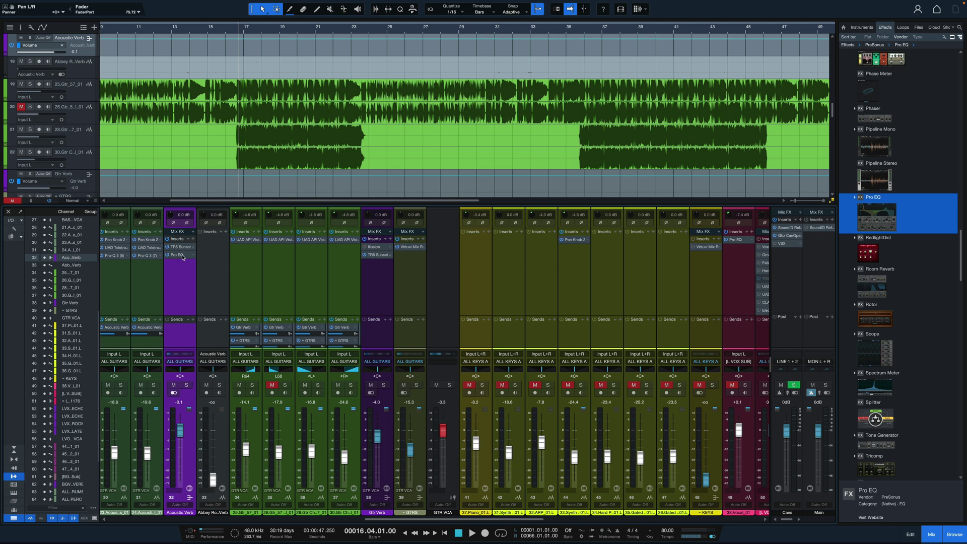
{"action": "left_click", "coordinate": [250, 240]}
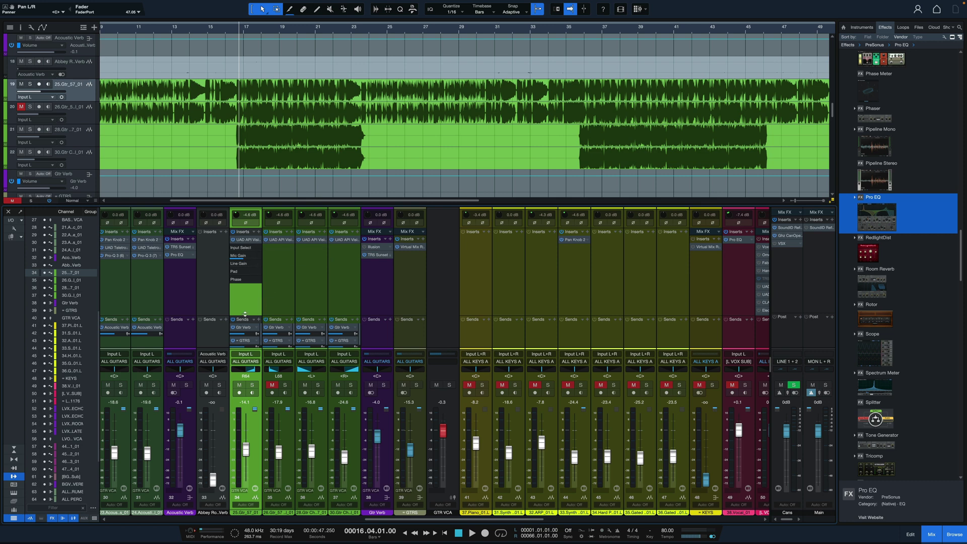
{"action": "right_click", "coordinate": [246, 241]}
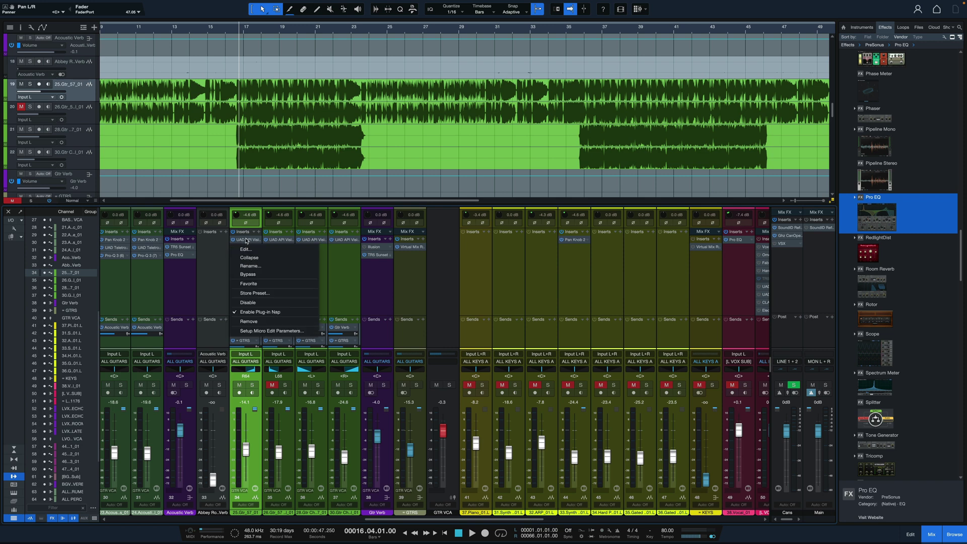
{"action": "left_click", "coordinate": [267, 331]}
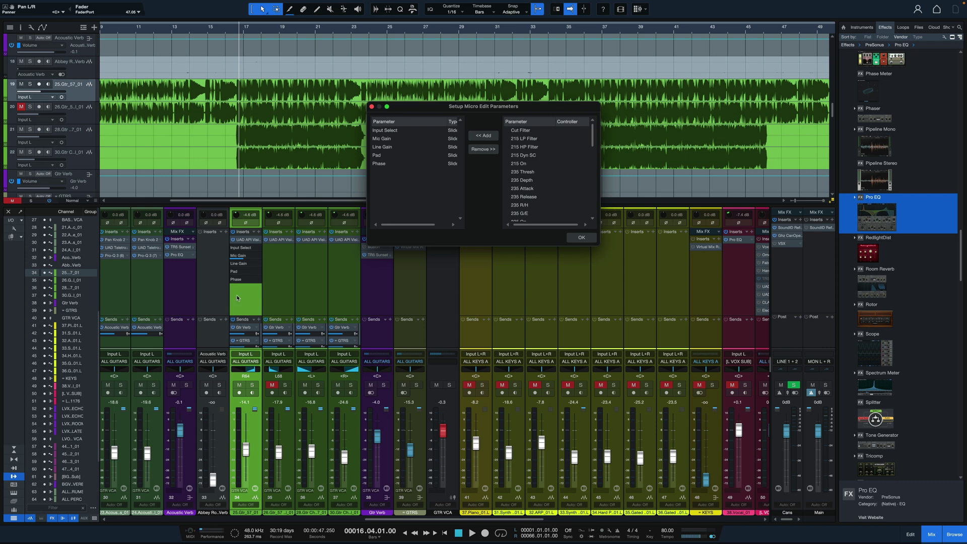
{"action": "left_click", "coordinate": [581, 238]}
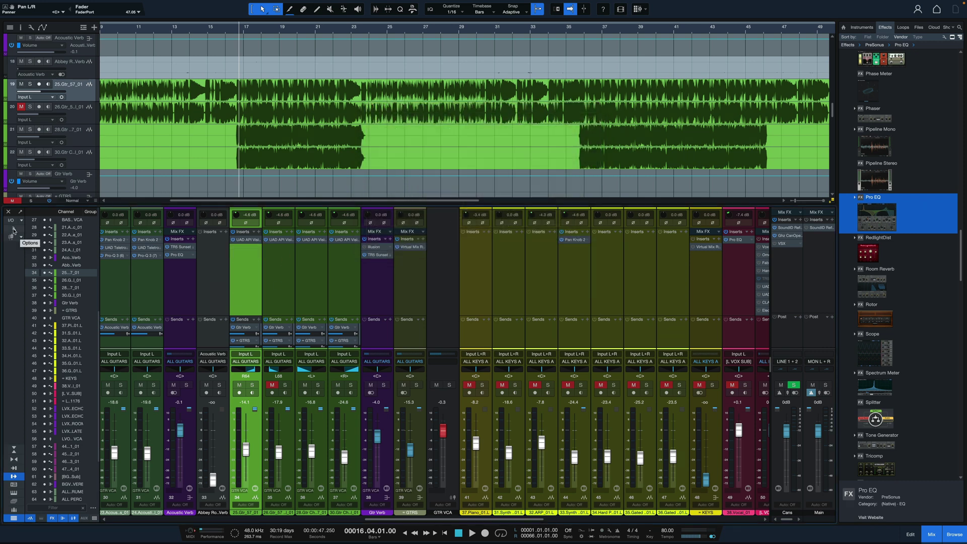
Show channel icons in the console and assign channel 36 the Electric guitar icon
{"action": "left_click", "coordinate": [13, 230]}
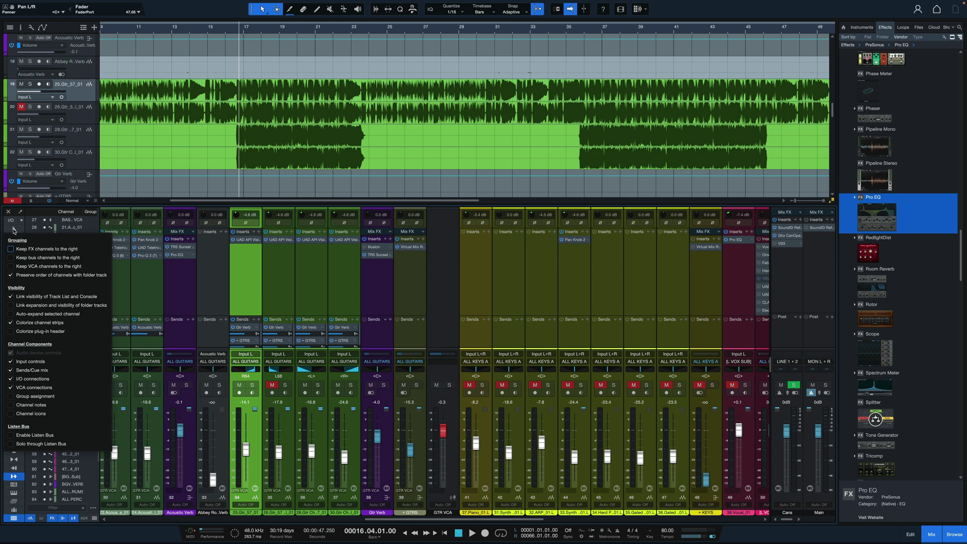
{"action": "left_click", "coordinate": [11, 413]}
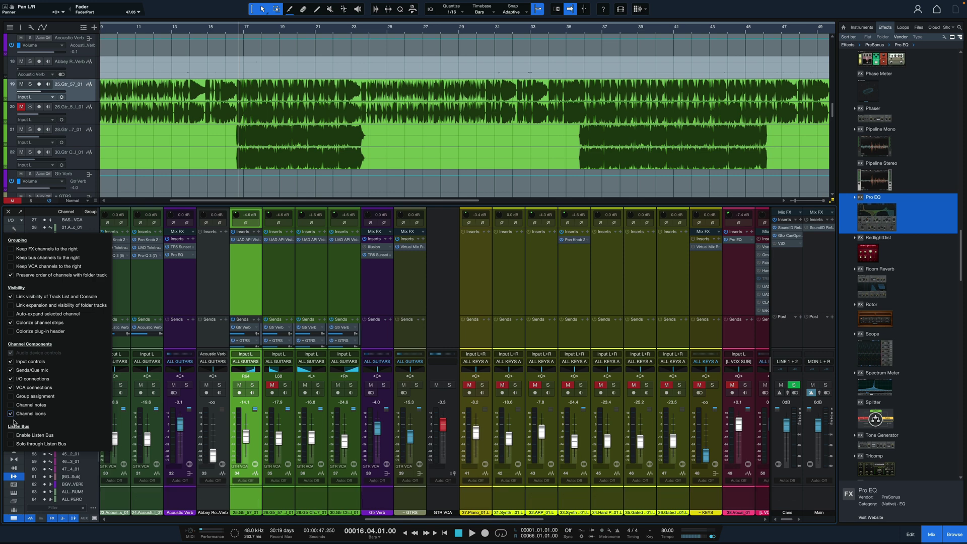
{"action": "left_click", "coordinate": [326, 500]}
{"action": "left_click", "coordinate": [313, 502]}
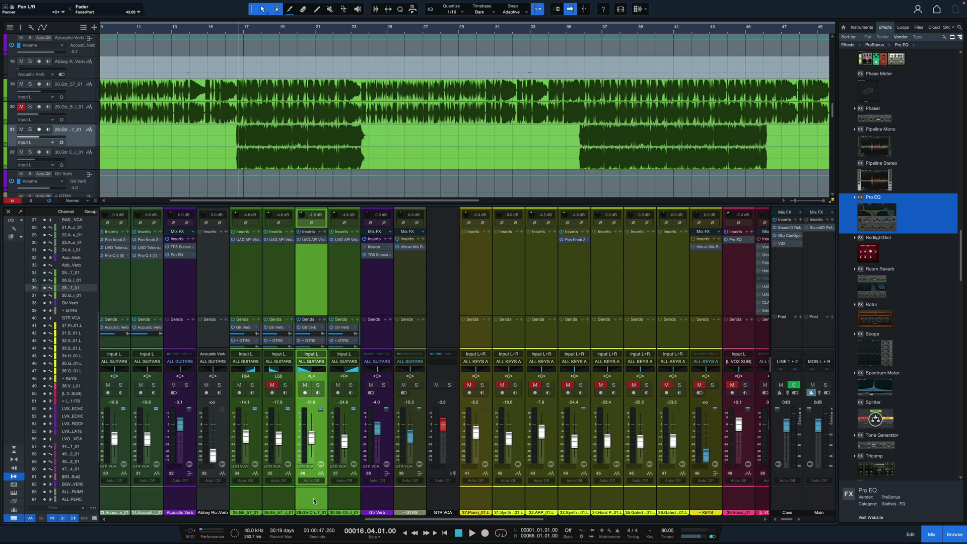
{"action": "scroll", "coordinate": [360, 445], "scroll_direction": "down", "scroll_amount": 3}
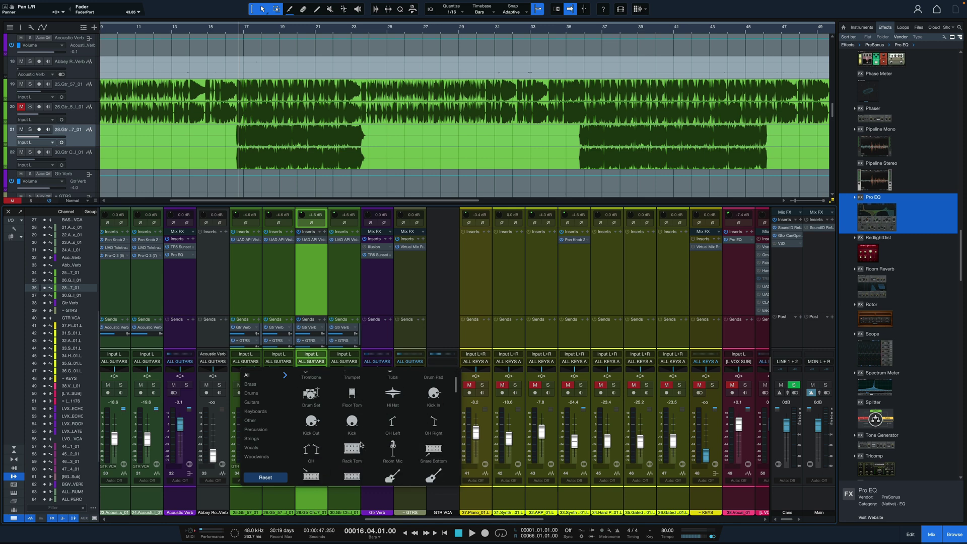
{"action": "scroll", "coordinate": [410, 465], "scroll_direction": "down", "scroll_amount": 3}
{"action": "left_click", "coordinate": [311, 452]}
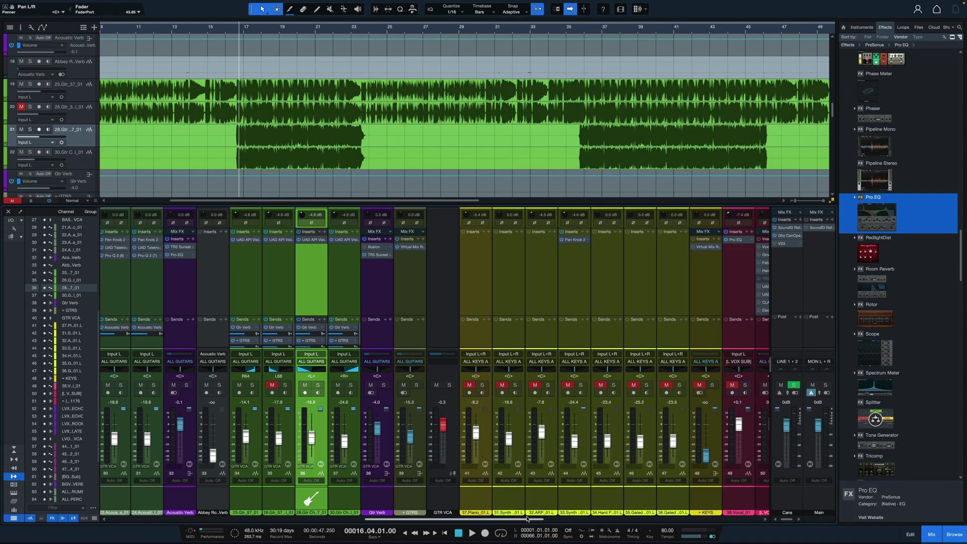
{"action": "left_click_drag", "start_coordinate": [527, 519], "coordinate": [406, 523]}
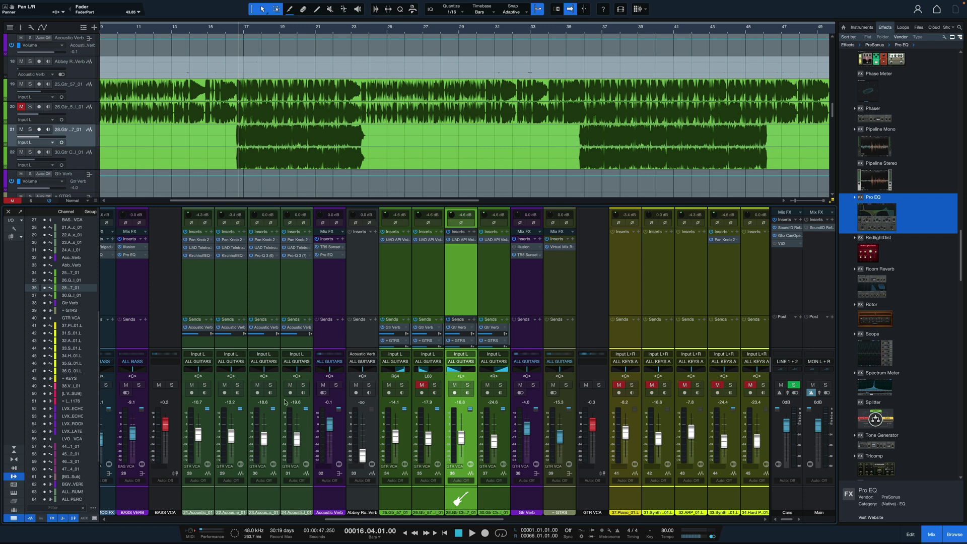
Uncheck Channel icons in the console display options
{"action": "left_click", "coordinate": [13, 228]}
{"action": "left_click", "coordinate": [10, 414]}
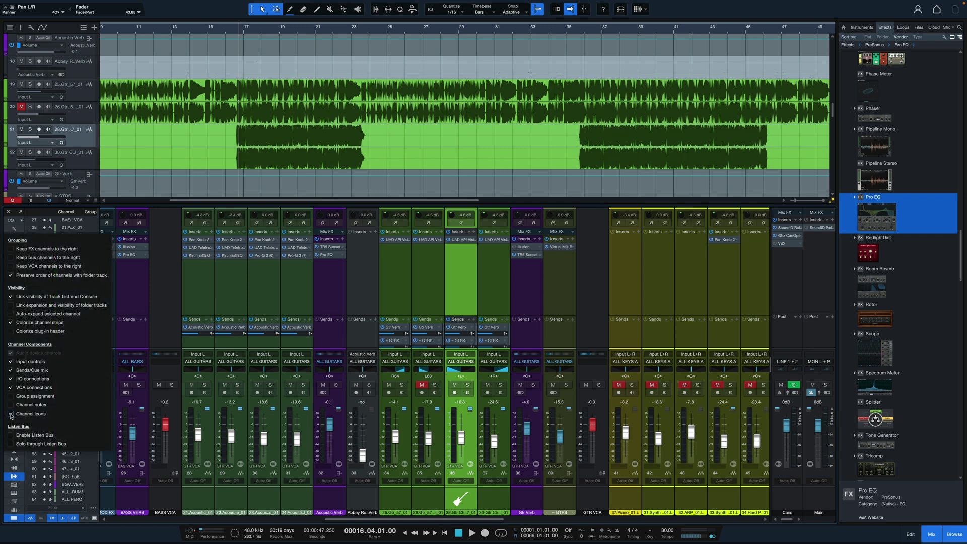
{"action": "left_click", "coordinate": [11, 228]}
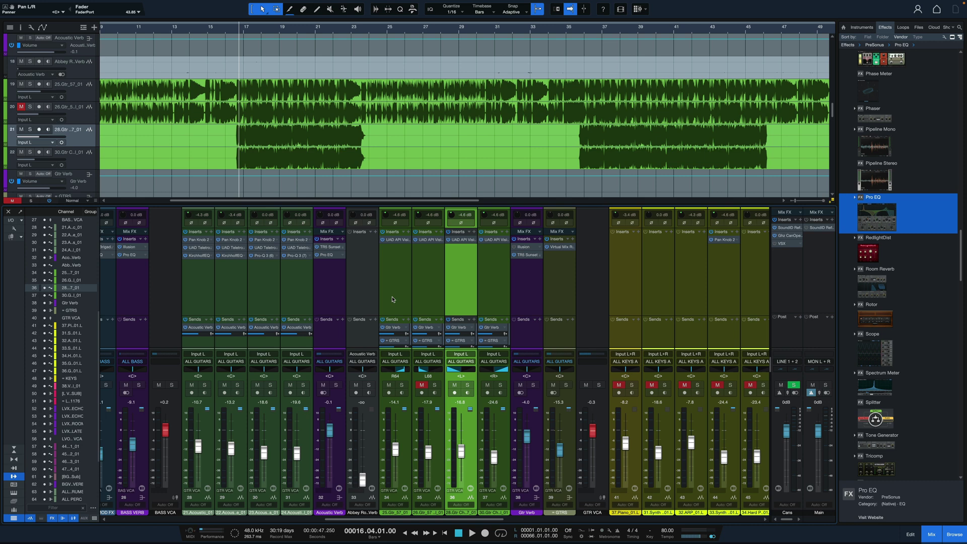
{"action": "left_click", "coordinate": [437, 488]}
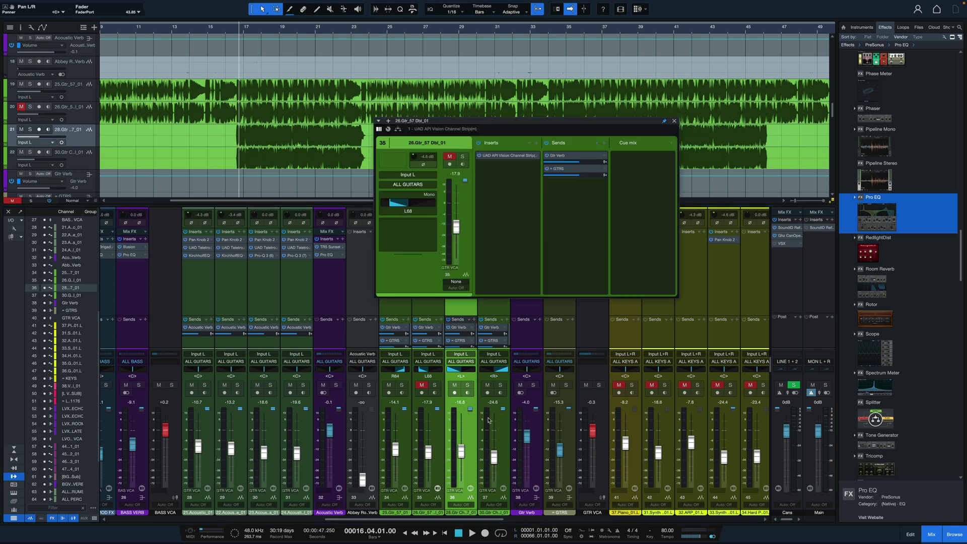
{"action": "left_click", "coordinate": [674, 123]}
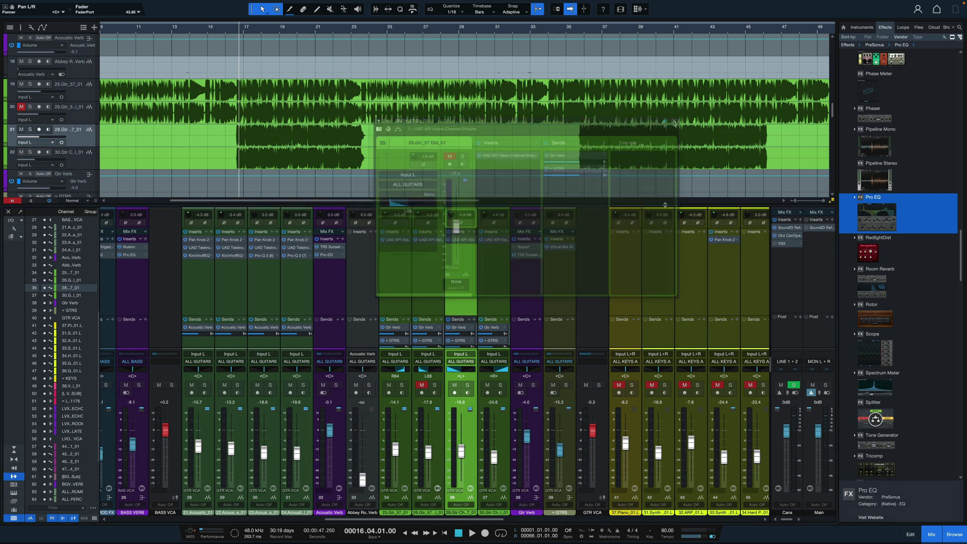